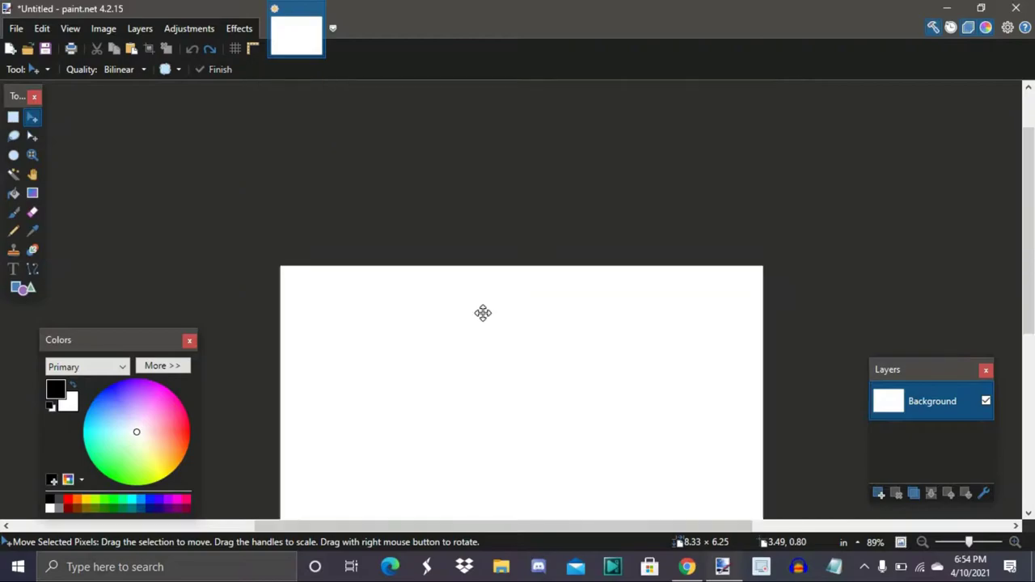
# Step: Paste the copied SEARS template into the blank image and crop the canvas to the pasted selection
pyautogui.hotkey('ctrl', 'v')
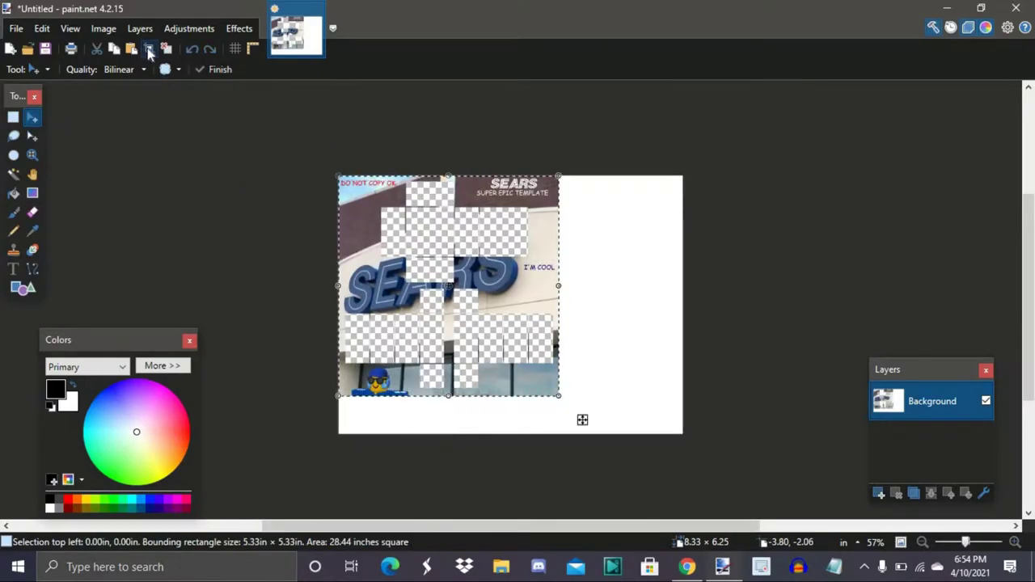
pyautogui.click(148, 48)
pyautogui.keyDown('ctrl'); pyautogui.scroll(3, 532, 370); pyautogui.keyUp('ctrl')
pyautogui.hscroll(-2, 533, 370)
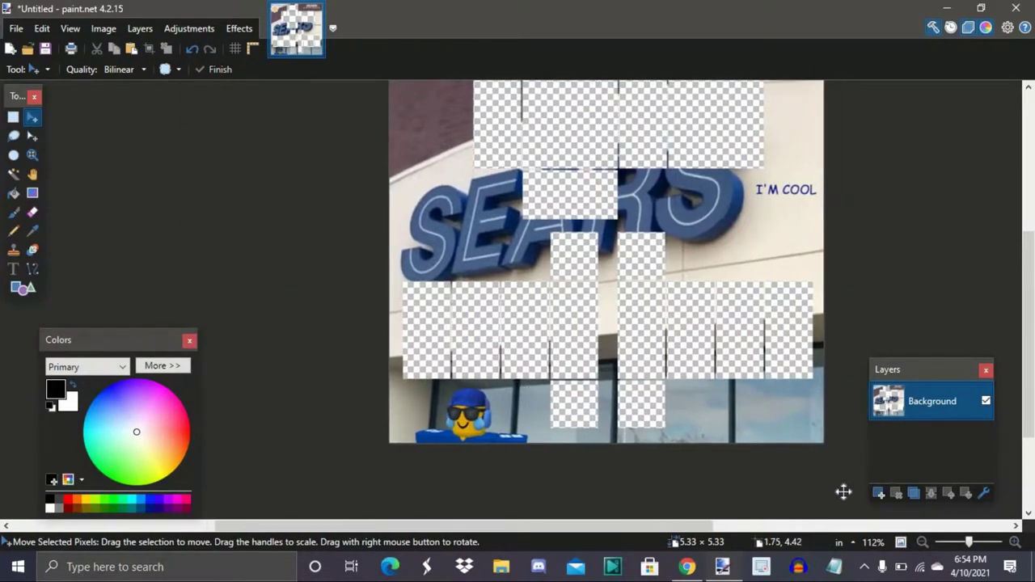
# Step: Add a new layer and move it beneath the Background template layer
pyautogui.click(879, 494)
pyautogui.scroll(3, 687, 287)
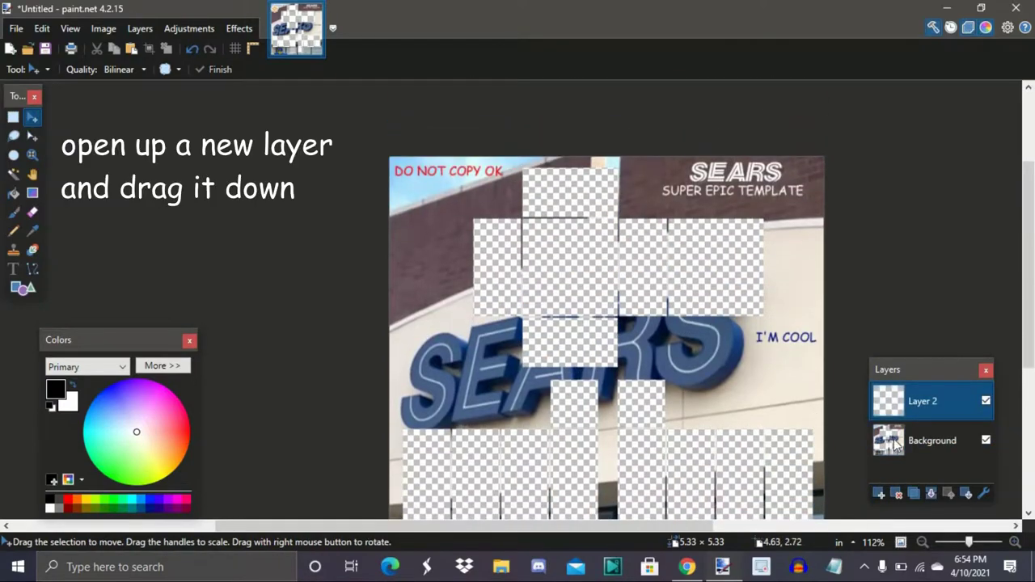
pyautogui.moveTo(911, 441); pyautogui.dragTo(912, 444)
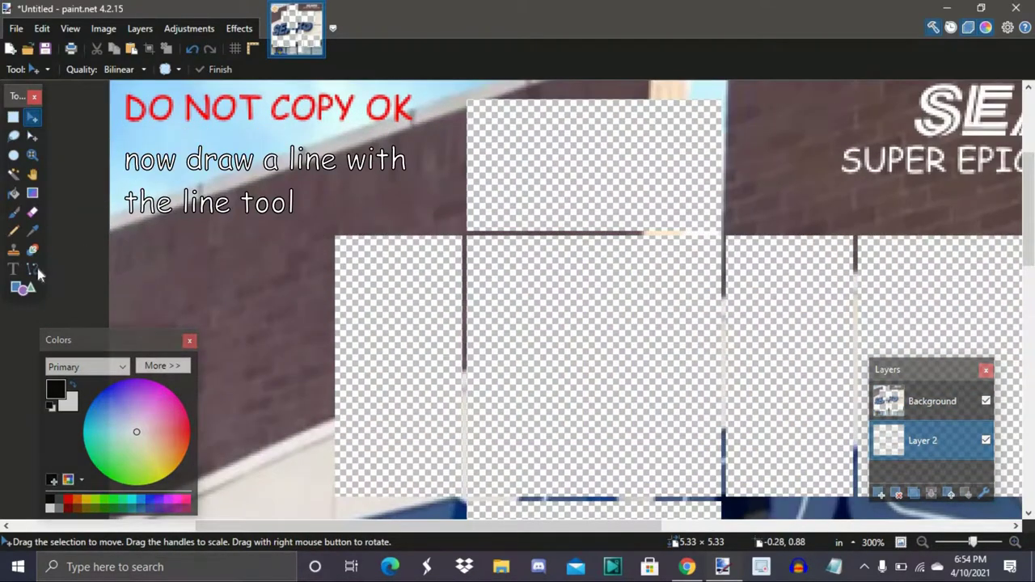
# Step: Draw a black slanted line about 0.63 in long, descending rightward from the top edge of the front torso area
pyautogui.click(32, 268)
pyautogui.scroll(3, 538, 235)
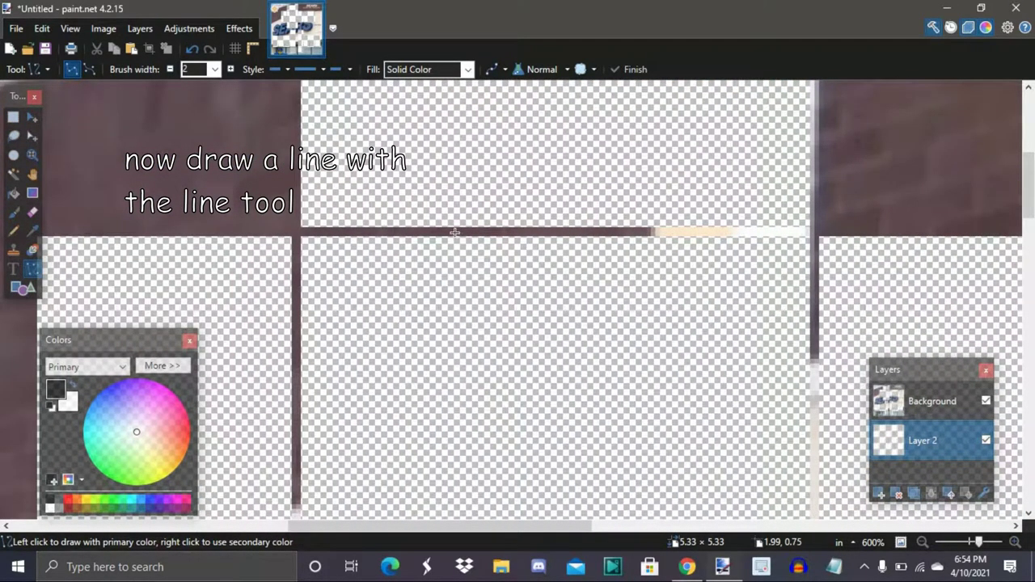
pyautogui.moveTo(455, 235)
pyautogui.mouseDown()
pyautogui.moveTo(491, 411)
pyautogui.moveTo(508, 406)
pyautogui.mouseUp()
pyautogui.moveTo(495, 452); pyautogui.dragTo(524, 156)
pyautogui.scroll(5, 525, 156)
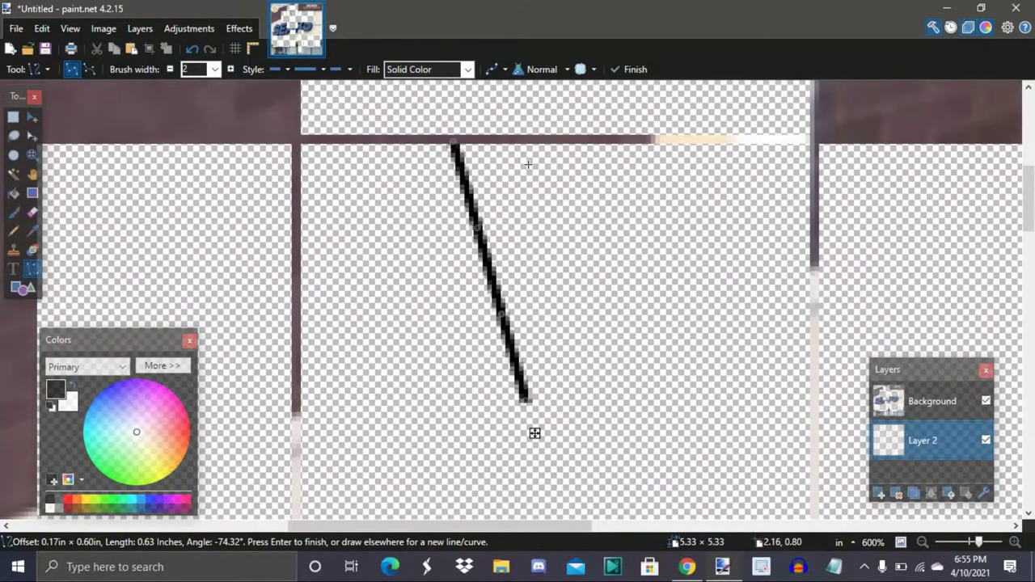
# Step: Rectangle-select the slanted line with an area of about 0.34 × 0.61 in, copy it and paste it onto a new layer
pyautogui.click(13, 117)
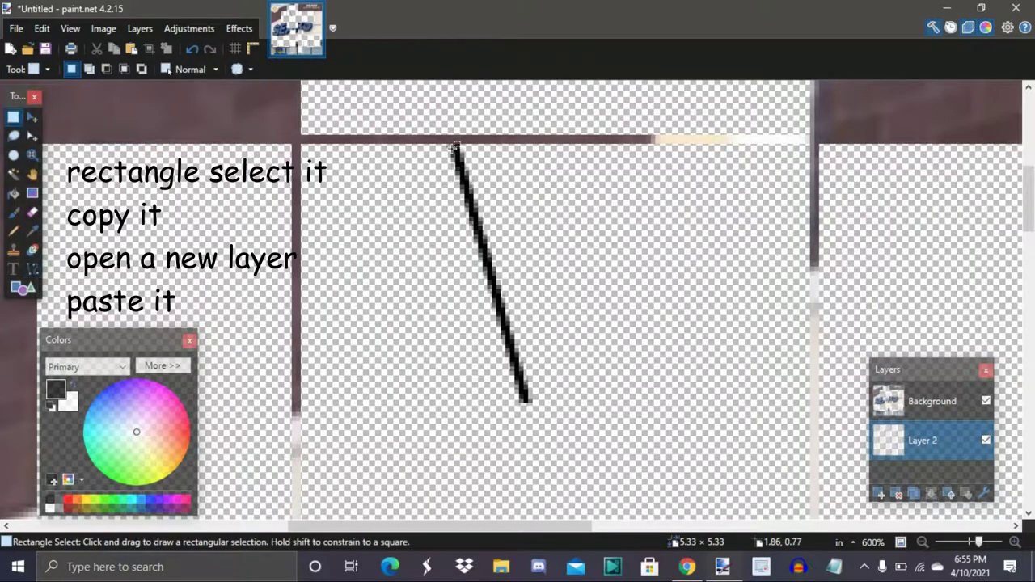
pyautogui.moveTo(410, 144)
pyautogui.mouseDown()
pyautogui.moveTo(520, 386)
pyautogui.moveTo(555, 430)
pyautogui.moveTo(556, 407)
pyautogui.mouseUp()
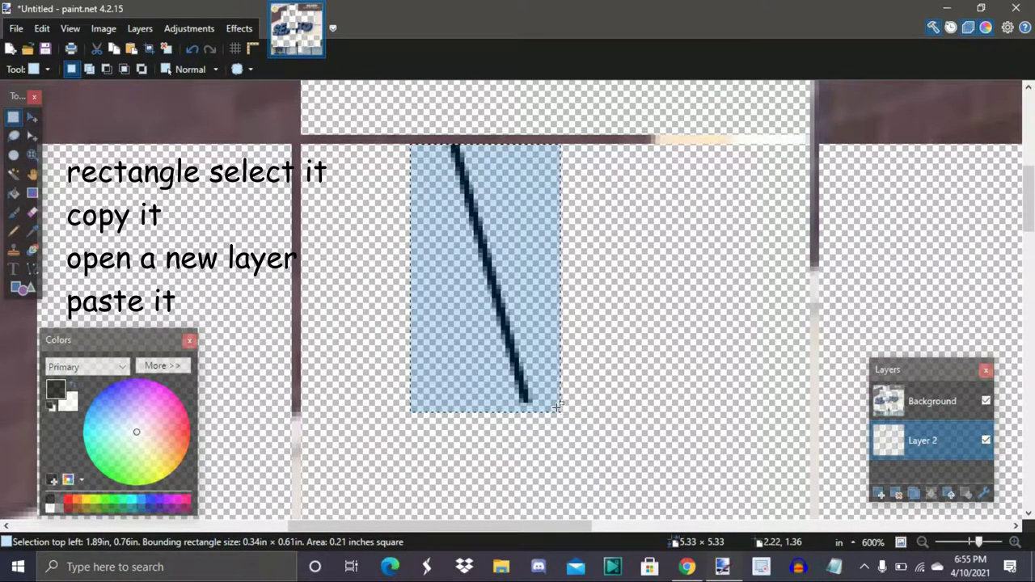
pyautogui.click(651, 417)
pyautogui.click(885, 500)
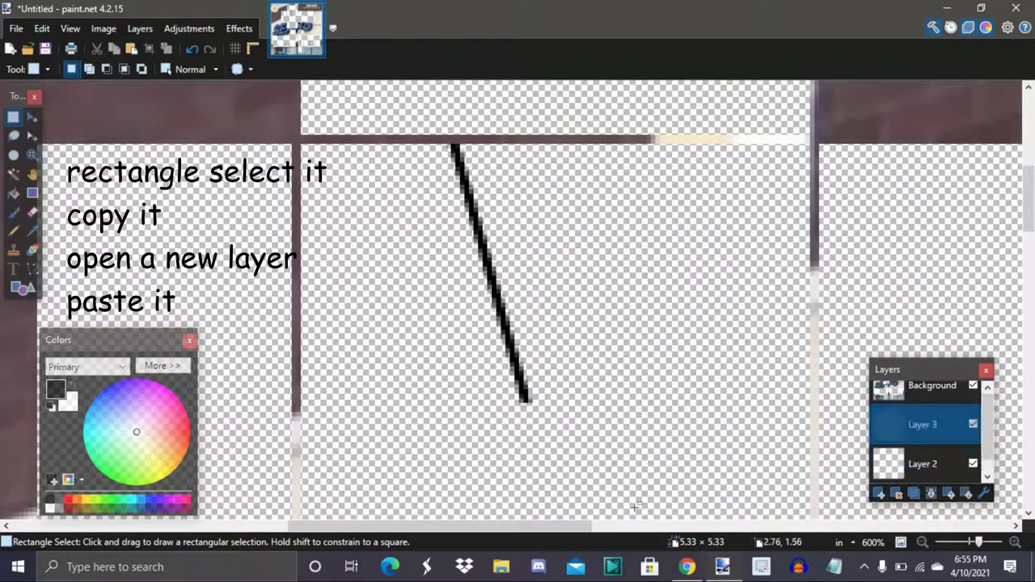
pyautogui.hotkey('ctrl', 'v')
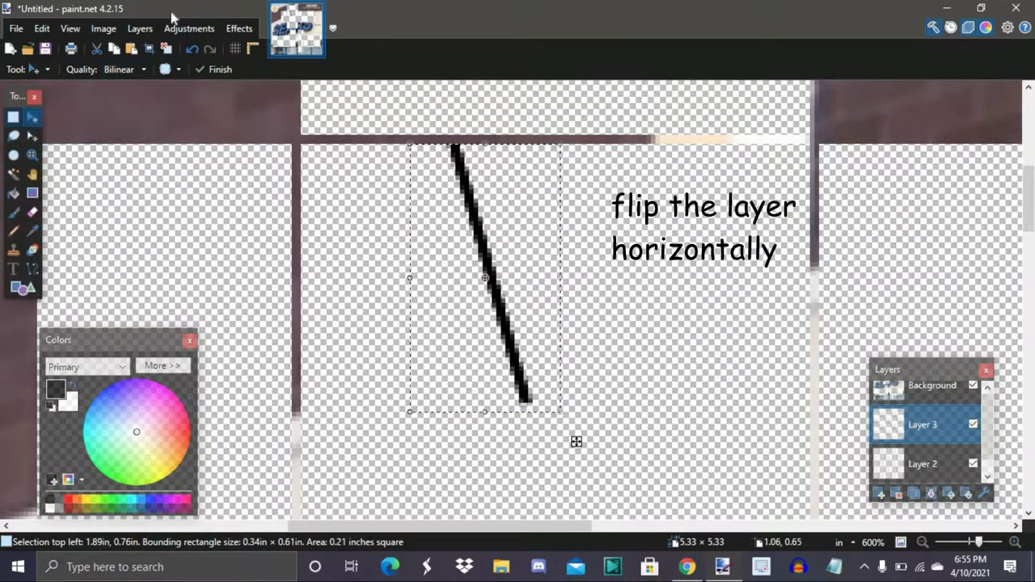
# Step: Flip the pasted line's layer horizontally and slide it against the original line so the two form a V
pyautogui.click(140, 29)
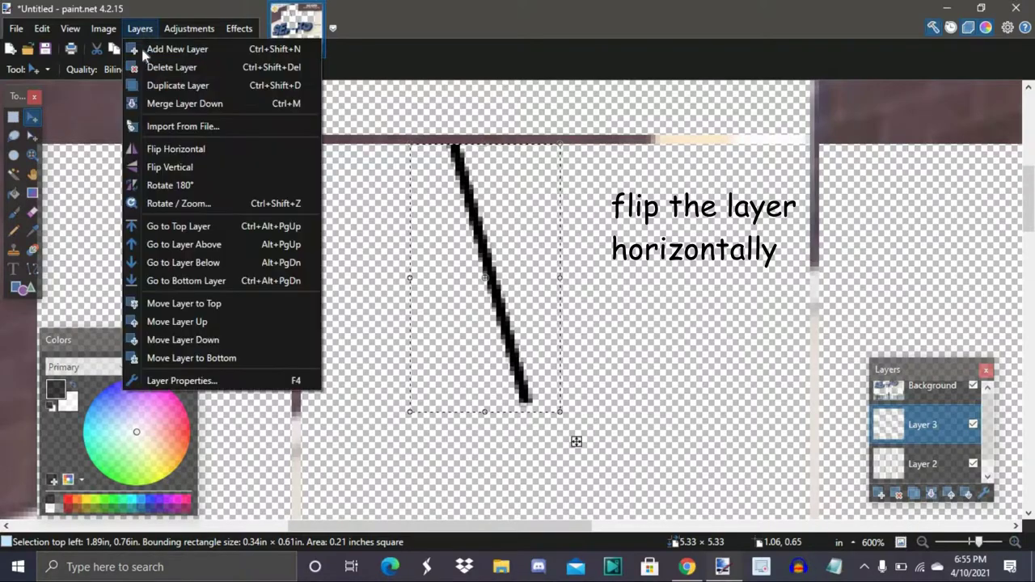
pyautogui.click(153, 148)
pyautogui.moveTo(814, 304); pyautogui.dragTo(362, 304)
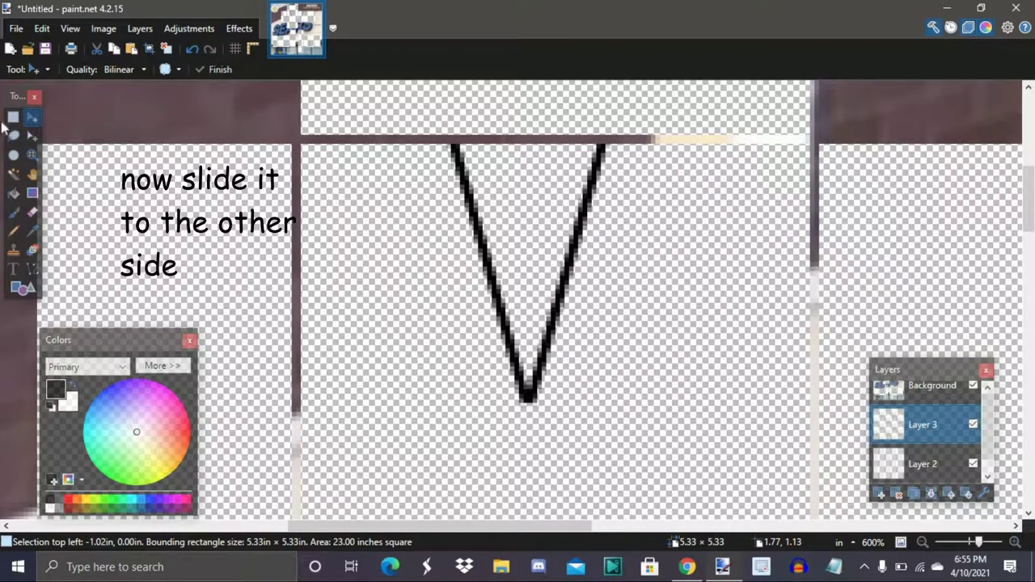
# Step: Deselect and merge the flipped line's layer down into Layer 2, and shift the V about 0.07 in to the right
pyautogui.click(13, 118)
pyautogui.click(653, 278)
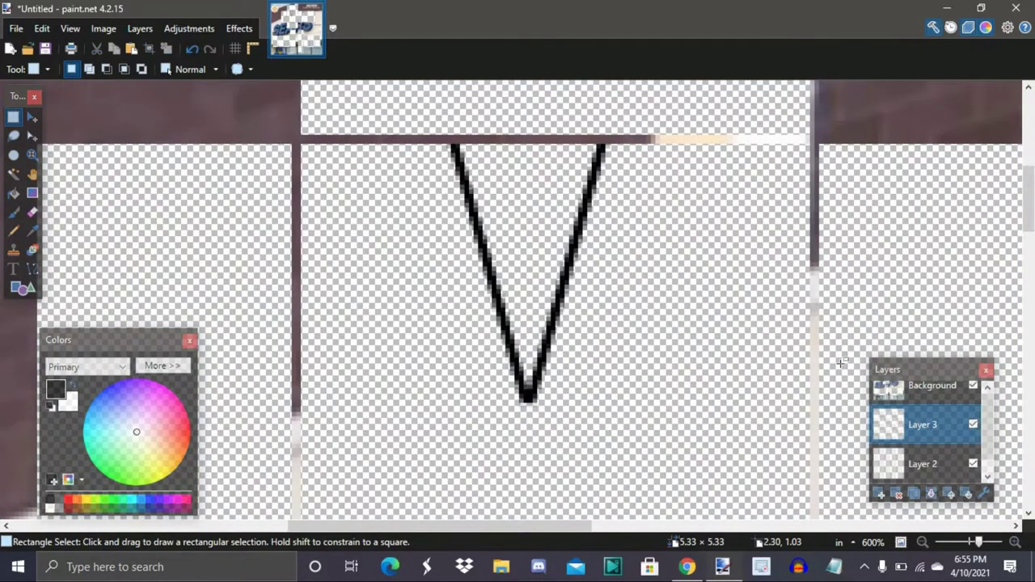
pyautogui.click(930, 493)
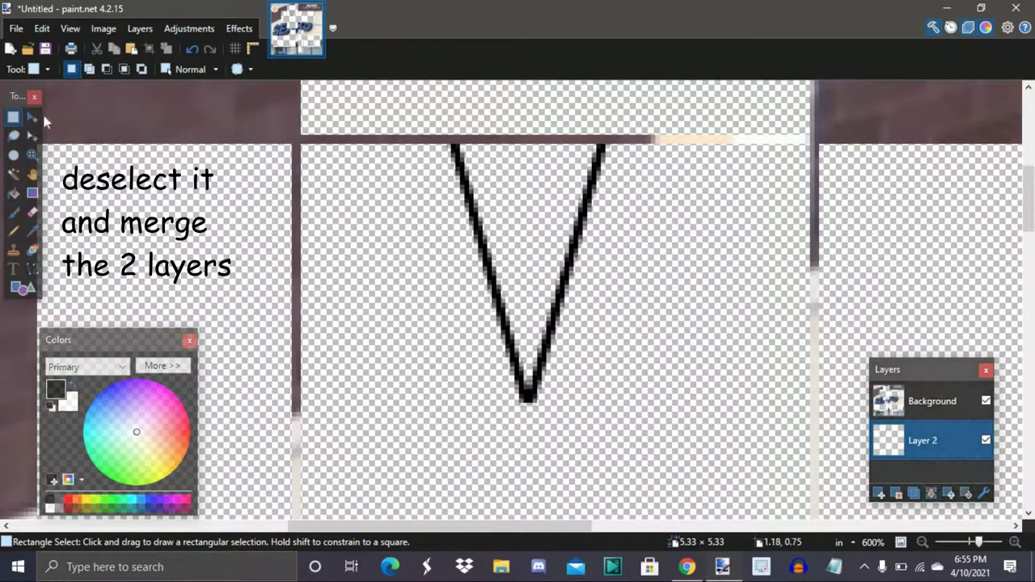
pyautogui.press('m')
pyautogui.moveTo(338, 297); pyautogui.dragTo(370, 297)
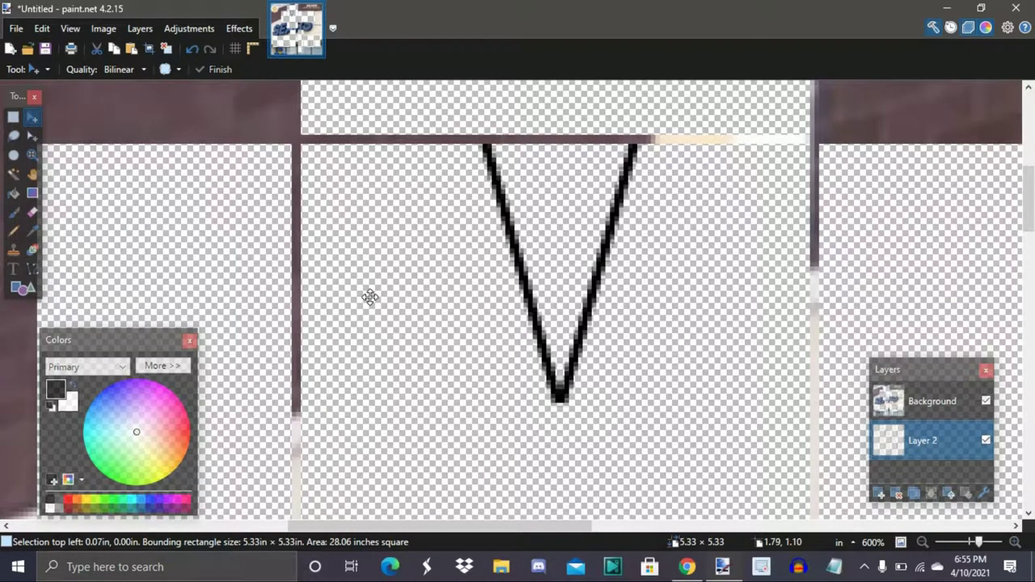
# Step: Draw the left lapel with straight lines from the V's tip up to an outer corner, in to the V, and back out as a notch
pyautogui.click(32, 268)
pyautogui.moveTo(558, 398)
pyautogui.mouseDown()
pyautogui.moveTo(455, 312)
pyautogui.moveTo(426, 253)
pyautogui.moveTo(435, 228)
pyautogui.moveTo(501, 206)
pyautogui.moveTo(416, 194)
pyautogui.moveTo(421, 184)
pyautogui.mouseUp()
pyautogui.press('Return')
pyautogui.press('Return')
pyautogui.press('Return')
# Step: Draw the outer collar curve from the lapel notch's outer end up and over toward the middle of the area above the torso
pyautogui.scroll(2, 451, 316)
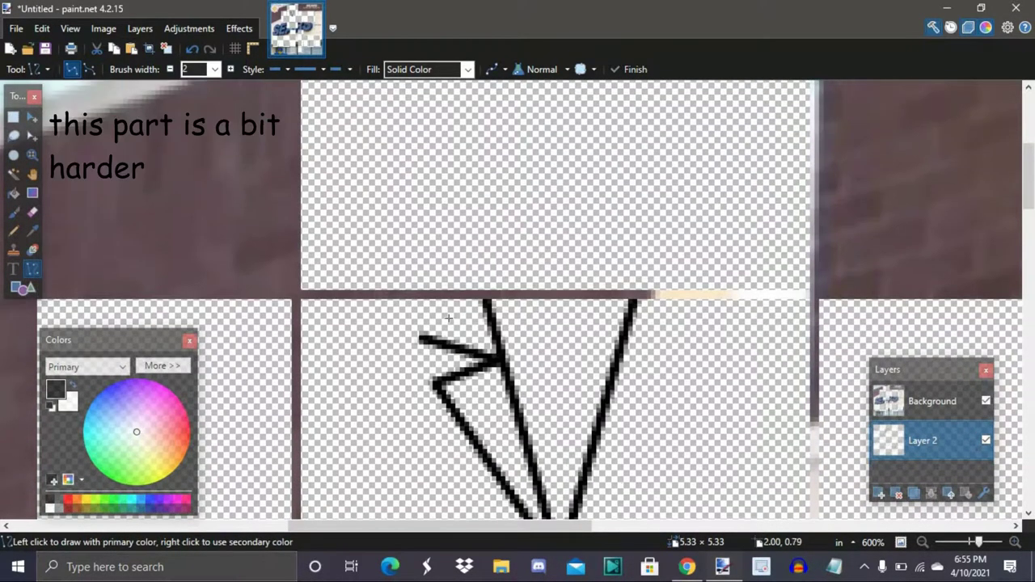
pyautogui.moveTo(421, 338); pyautogui.dragTo(579, 150)
pyautogui.moveTo(473, 276); pyautogui.dragTo(442, 215)
pyautogui.moveTo(528, 215); pyautogui.dragTo(510, 180)
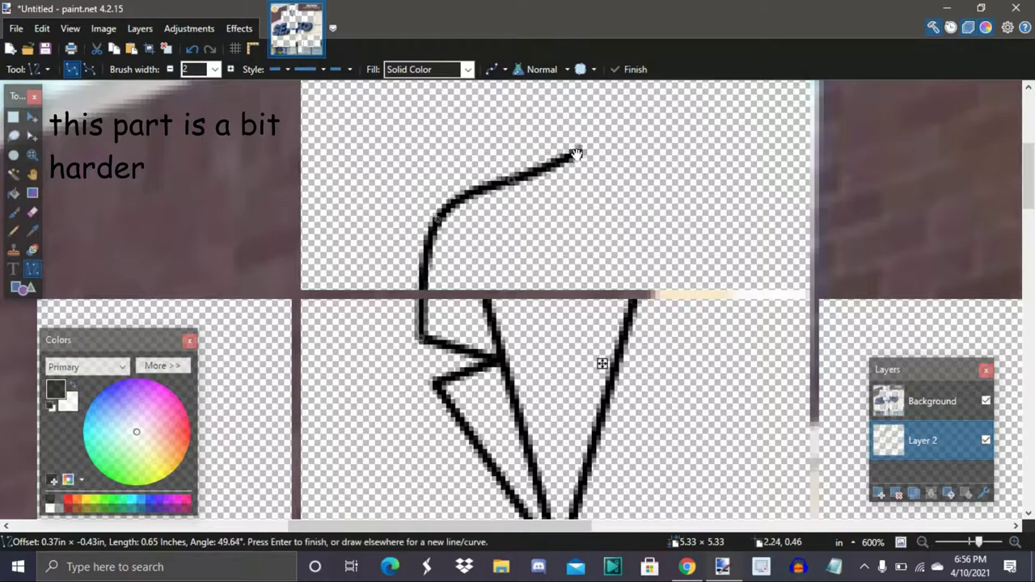
# Step: Draw the inner collar line from the top of the V's left side and bend it to run parallel to the outer curve
pyautogui.moveTo(593, 181); pyautogui.dragTo(492, 288)
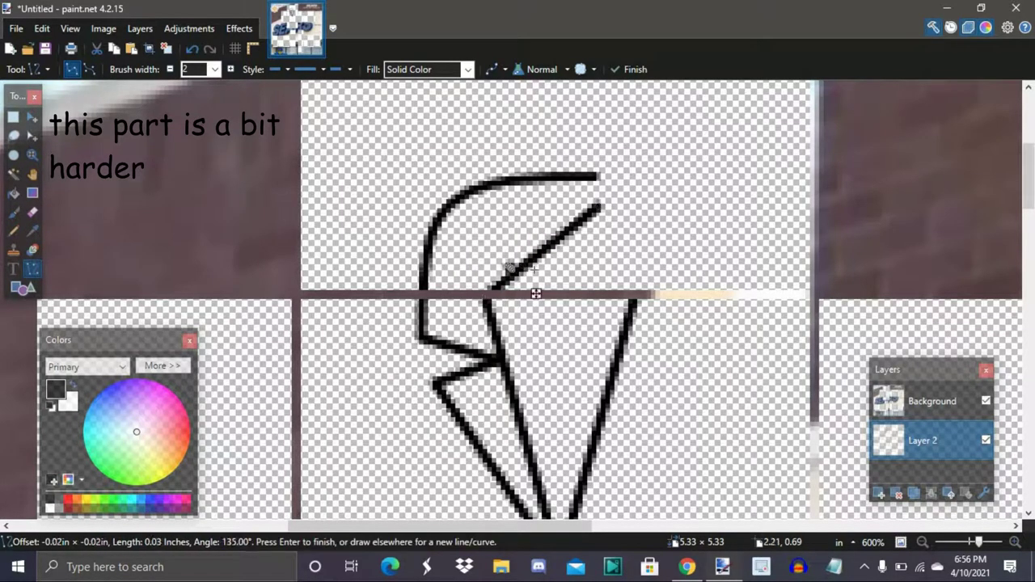
pyautogui.moveTo(517, 267); pyautogui.dragTo(477, 226)
pyautogui.moveTo(600, 209)
pyautogui.mouseDown()
pyautogui.moveTo(600, 231)
pyautogui.moveTo(555, 228)
pyautogui.moveTo(545, 217)
pyautogui.moveTo(598, 217)
pyautogui.mouseUp()
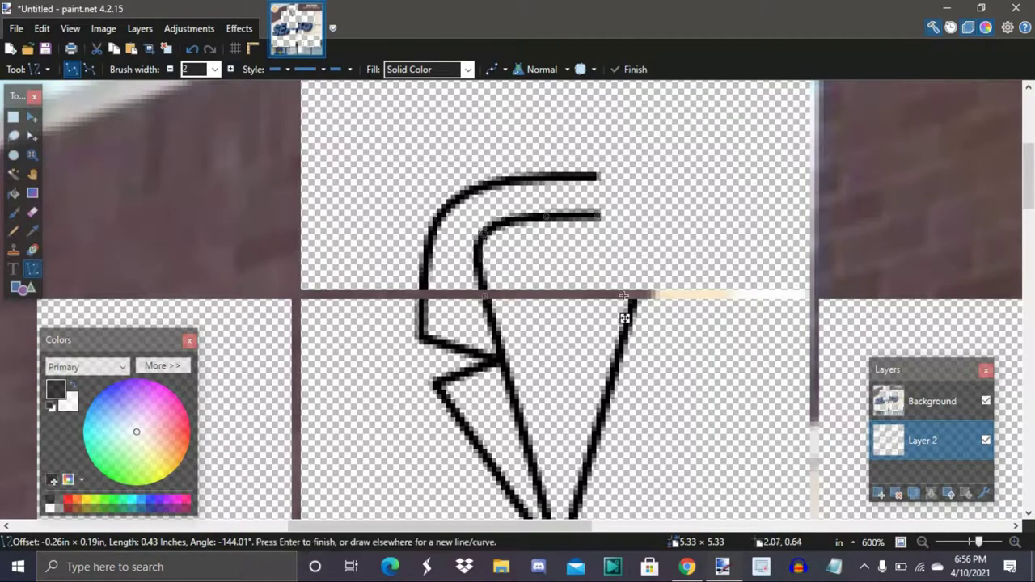
pyautogui.press('Return')
pyautogui.click(599, 215)
pyautogui.moveTo(614, 220); pyautogui.dragTo(600, 216)
# Step: Rectangle-select the collar drawing's left half, about 0.38 × 1.04 in, copy it and paste it onto a new layer
pyautogui.scroll(-2, 648, 342)
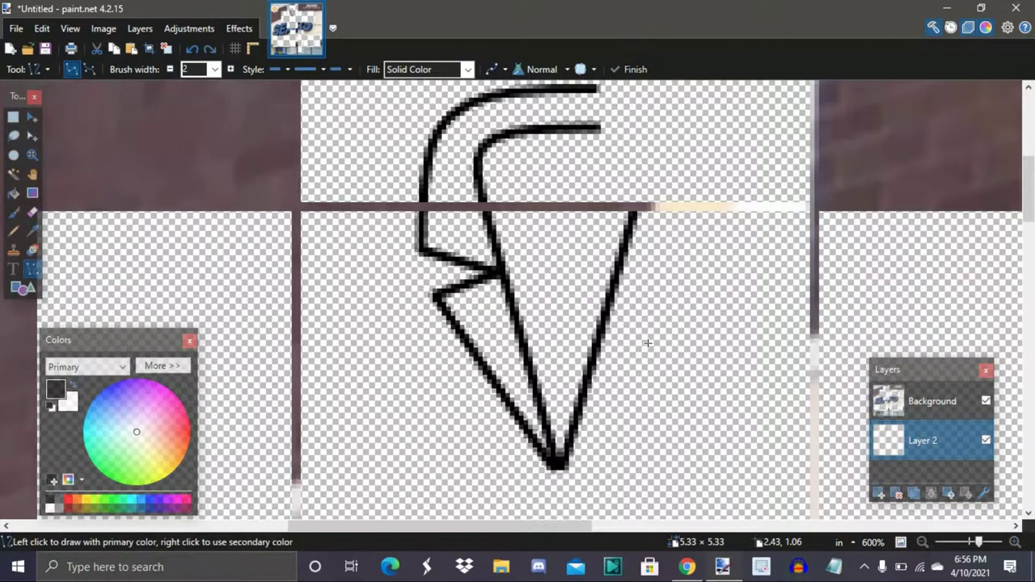
pyautogui.scroll(-2, 541, 255)
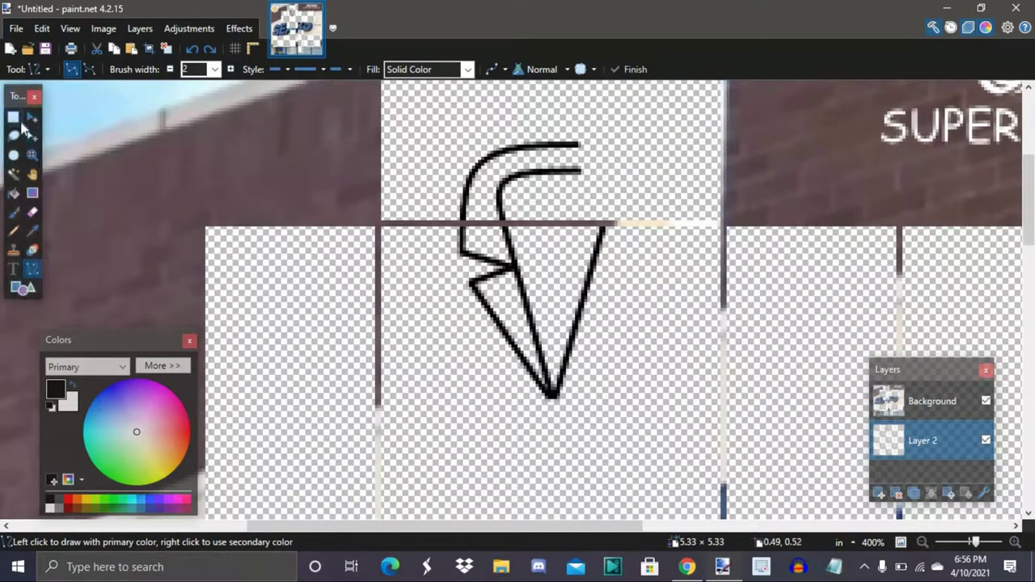
pyautogui.click(13, 120)
pyautogui.click(549, 128)
pyautogui.moveTo(549, 127)
pyautogui.mouseDown()
pyautogui.moveTo(530, 411)
pyautogui.moveTo(554, 422)
pyautogui.moveTo(478, 108)
pyautogui.moveTo(446, 110)
pyautogui.mouseUp()
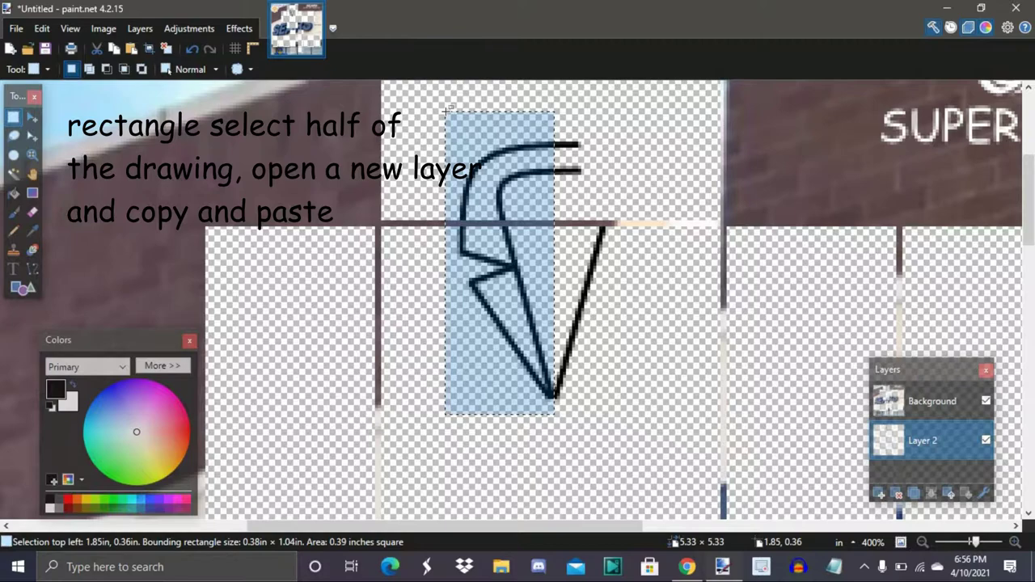
pyautogui.click(518, 280)
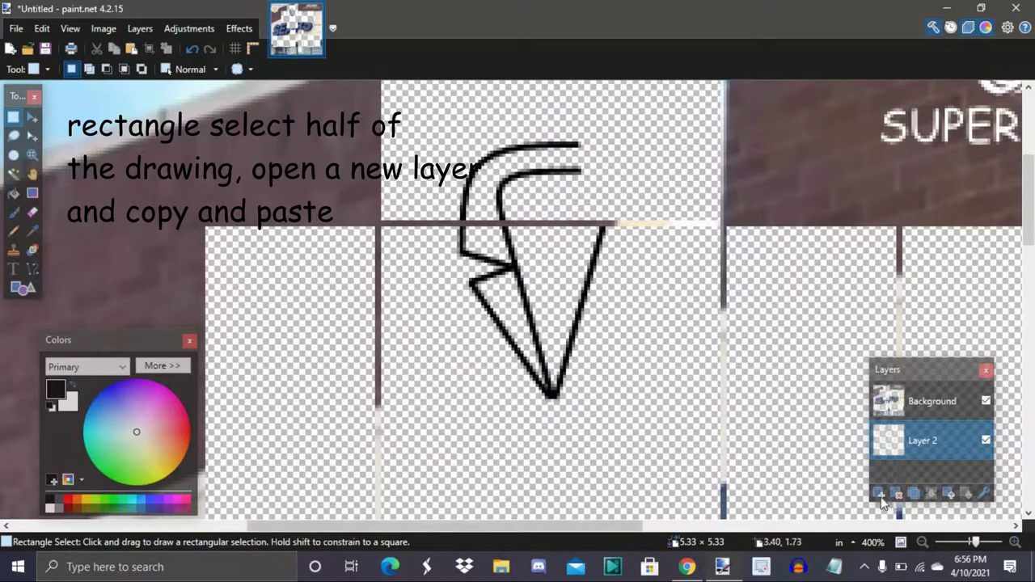
pyautogui.hotkey('ctrl', 'shift', 'n')
pyautogui.hotkey('ctrl', 'v')
# Step: Flip the pasted half-collar layer horizontally and move it left until it joins the original half into a symmetrical collar
pyautogui.click(190, 28)
pyautogui.click(242, 41)
pyautogui.click(139, 28)
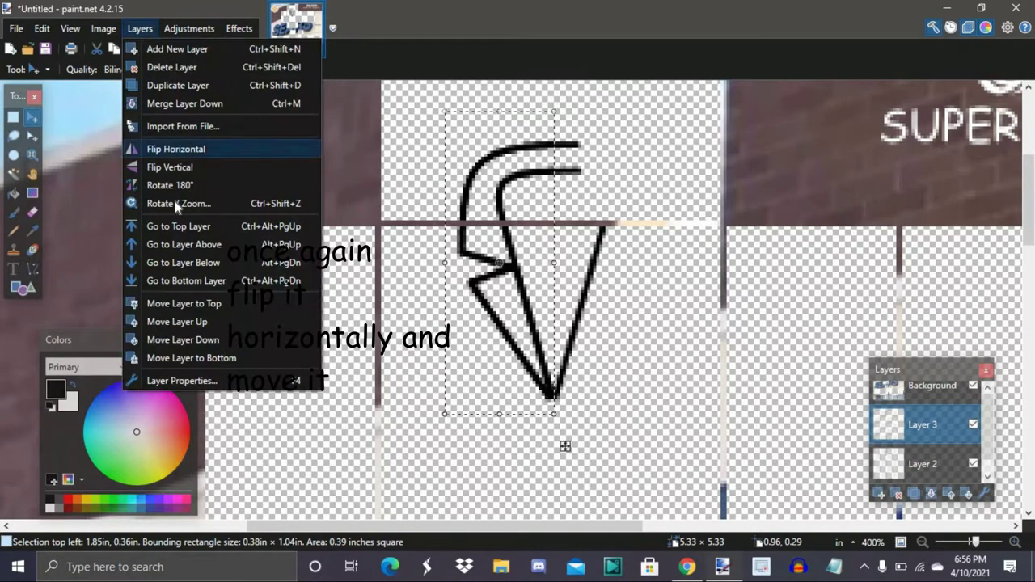
pyautogui.click(203, 149)
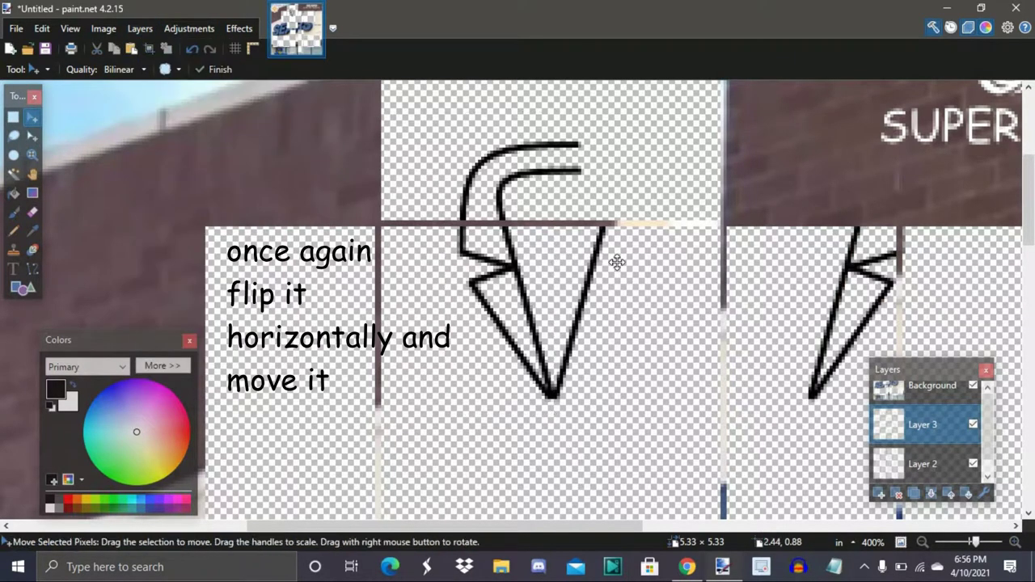
pyautogui.moveTo(616, 261); pyautogui.dragTo(363, 263)
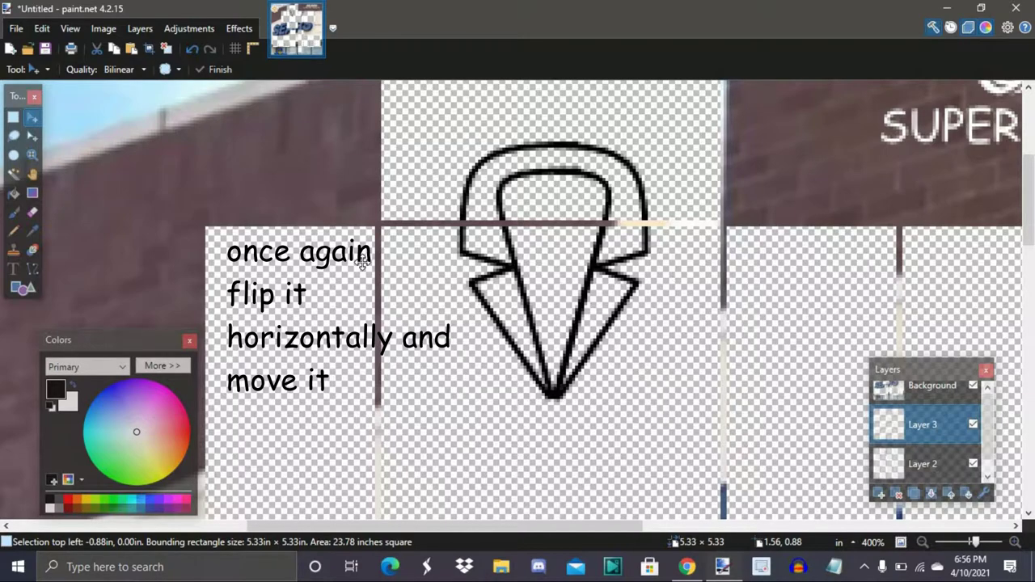
pyautogui.moveTo(363, 261); pyautogui.dragTo(362, 262)
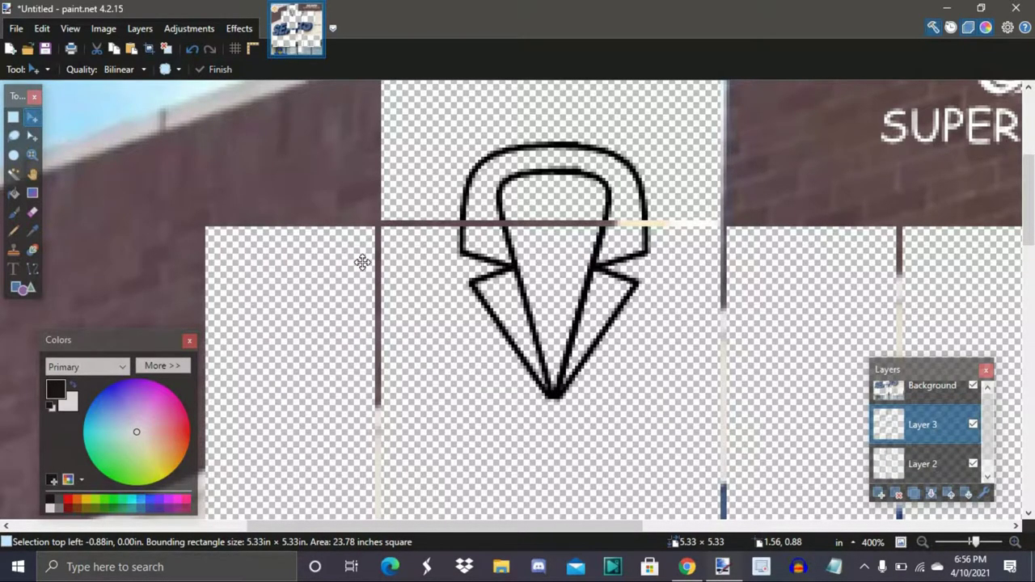
pyautogui.moveTo(365, 262); pyautogui.dragTo(363, 262)
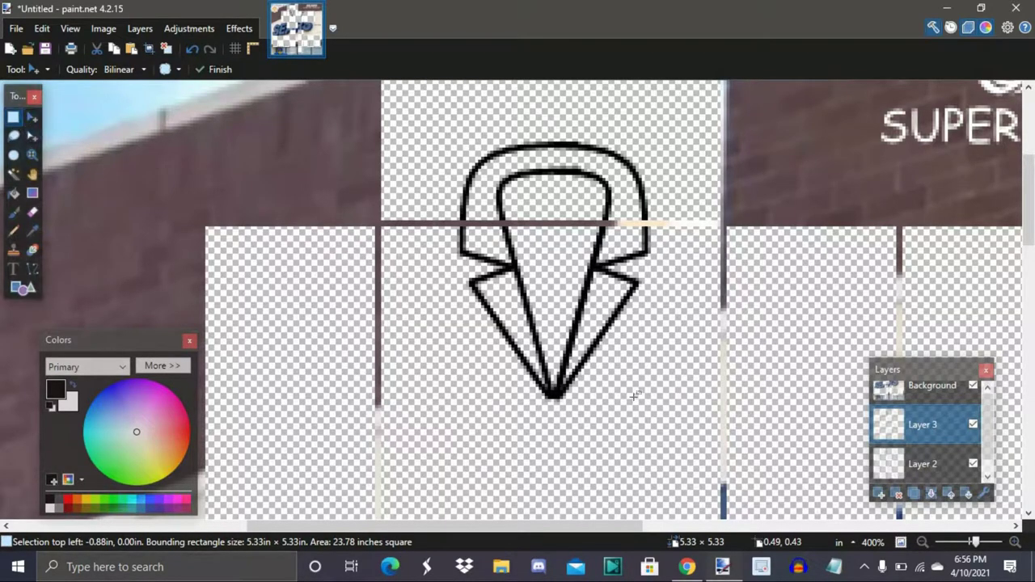
# Step: Deselect the mirrored collar half and merge its layer down into Layer 2
pyautogui.click(13, 116)
pyautogui.click(634, 395)
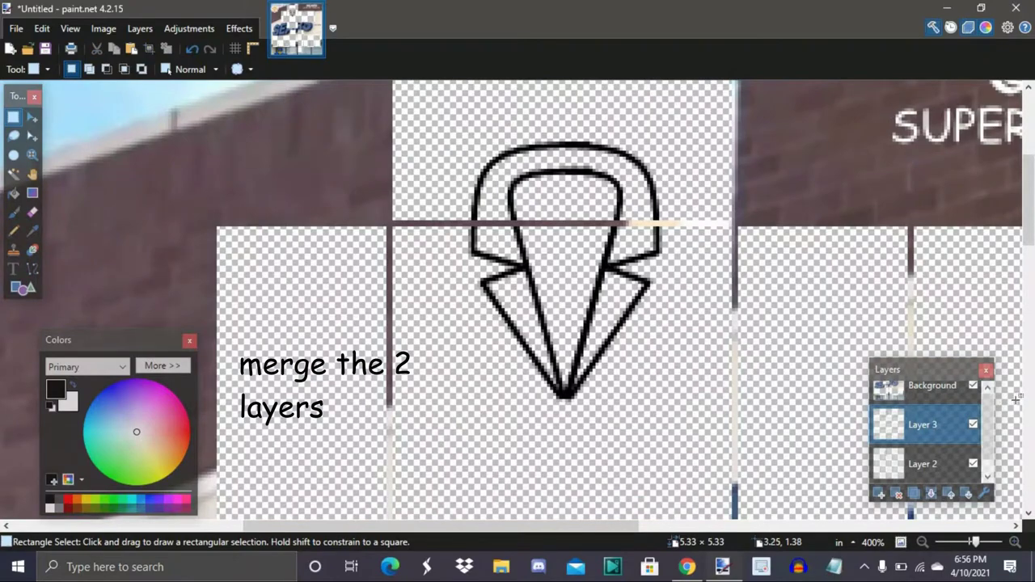
pyautogui.click(931, 495)
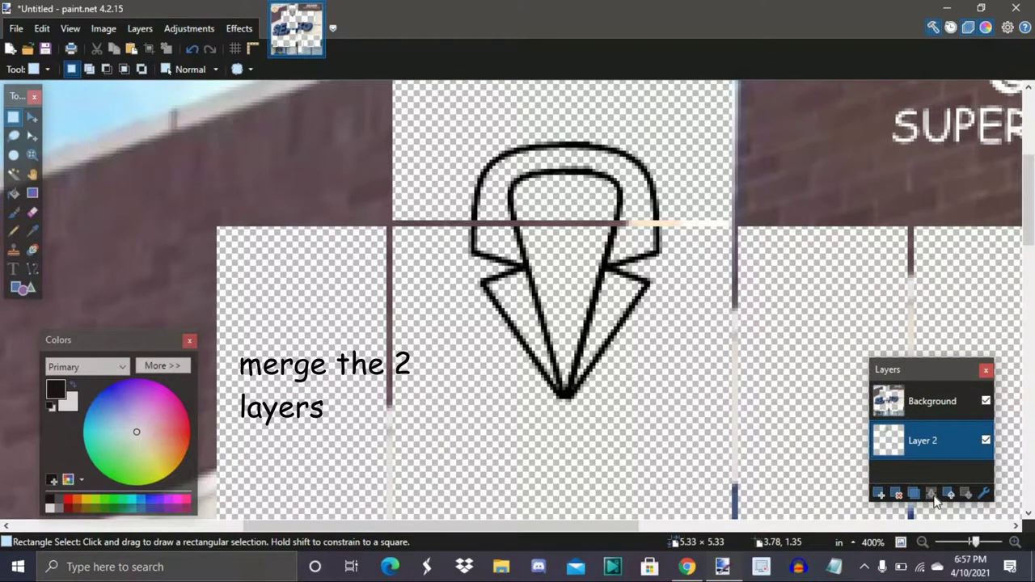
# Step: Draw a vertical line about 0.62 in long from the collar's lower tip to the bottom edge of the front torso area
pyautogui.scroll(-2, 586, 321)
pyautogui.hscroll(1, 586, 321)
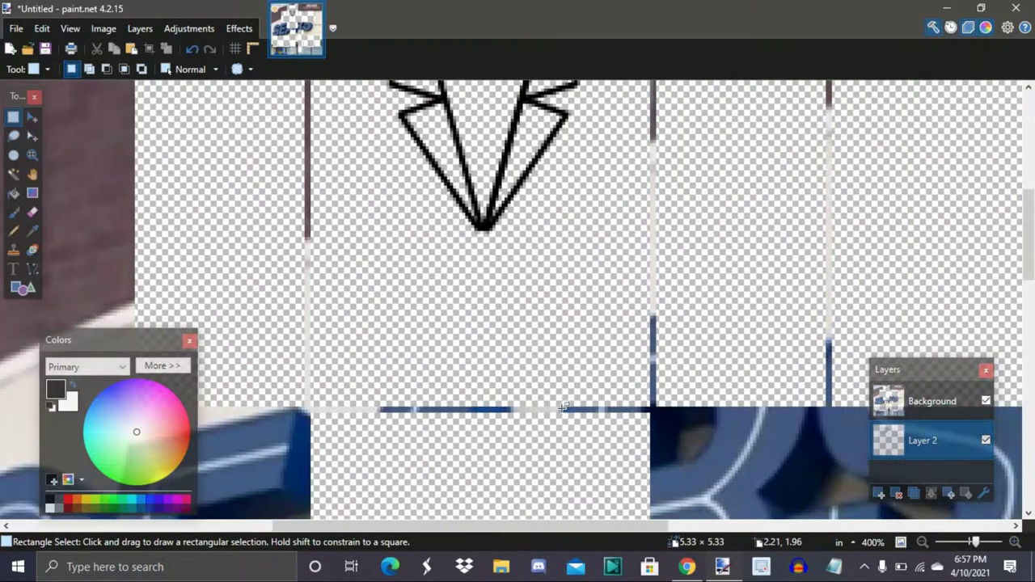
pyautogui.click(36, 270)
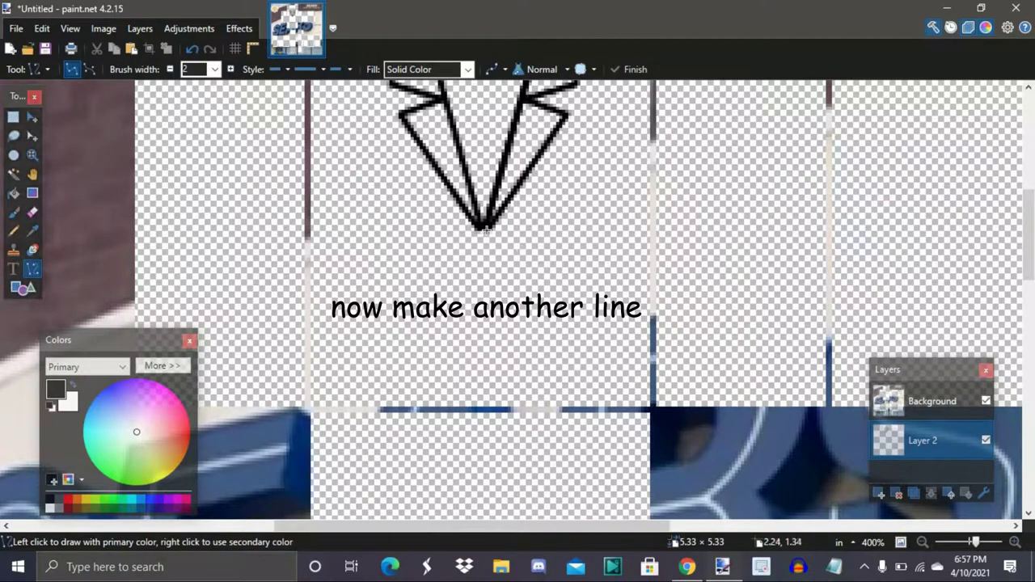
pyautogui.moveTo(484, 226); pyautogui.dragTo(484, 226)
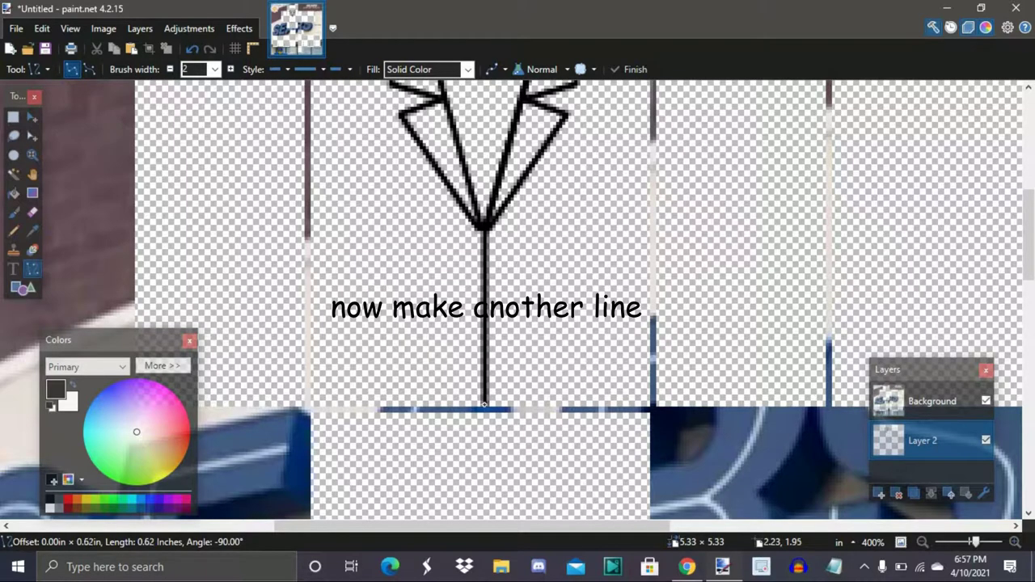
pyautogui.moveTo(486, 415); pyautogui.dragTo(485, 445)
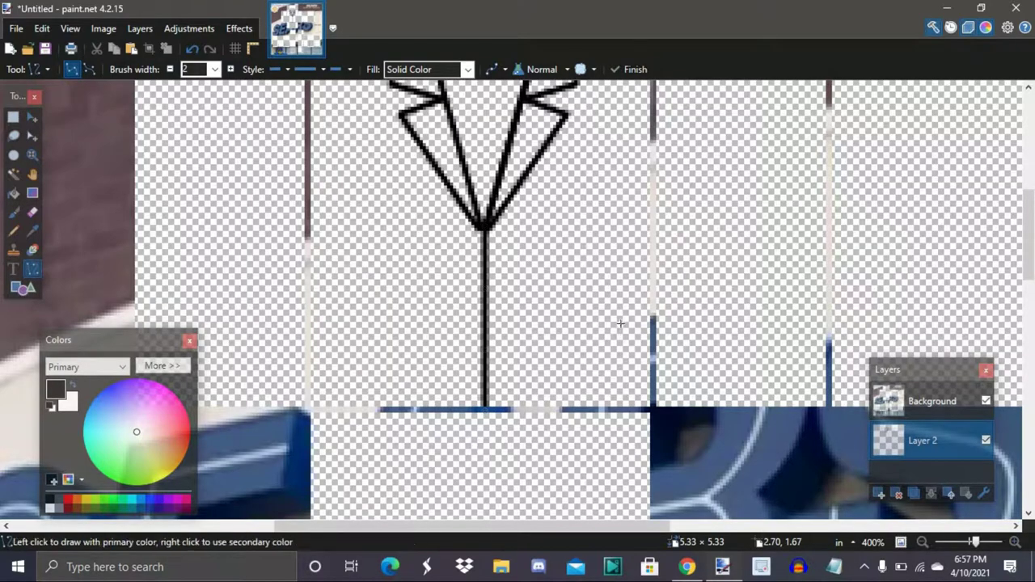
pyautogui.scroll(-6, 620, 324)
pyautogui.scroll(-1, 620, 324)
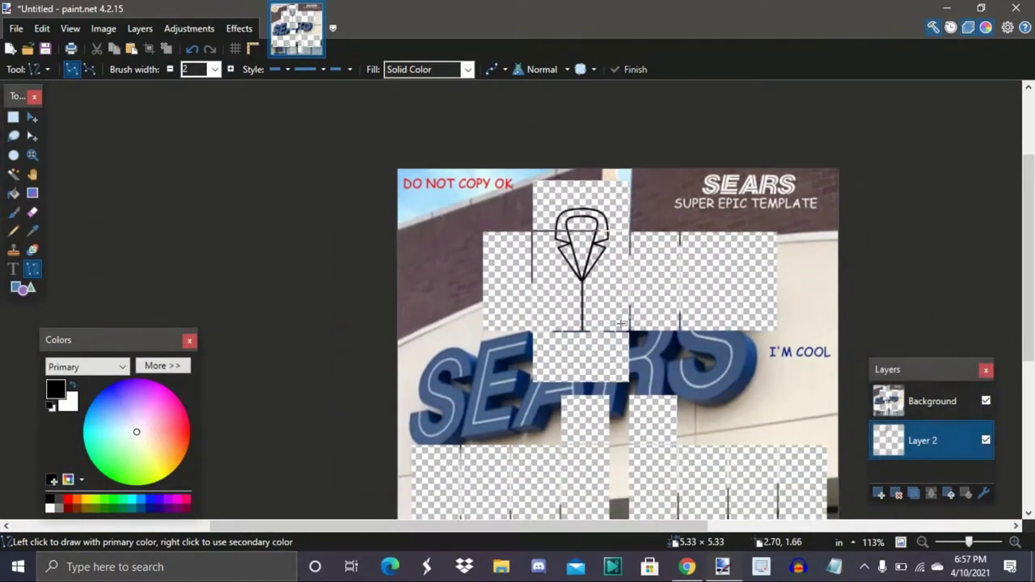
# Step: Draw two closely spaced horizontal lines, about 5 in long, across the lower part of both sleeve rows as cuffs
pyautogui.scroll(3, 571, 283)
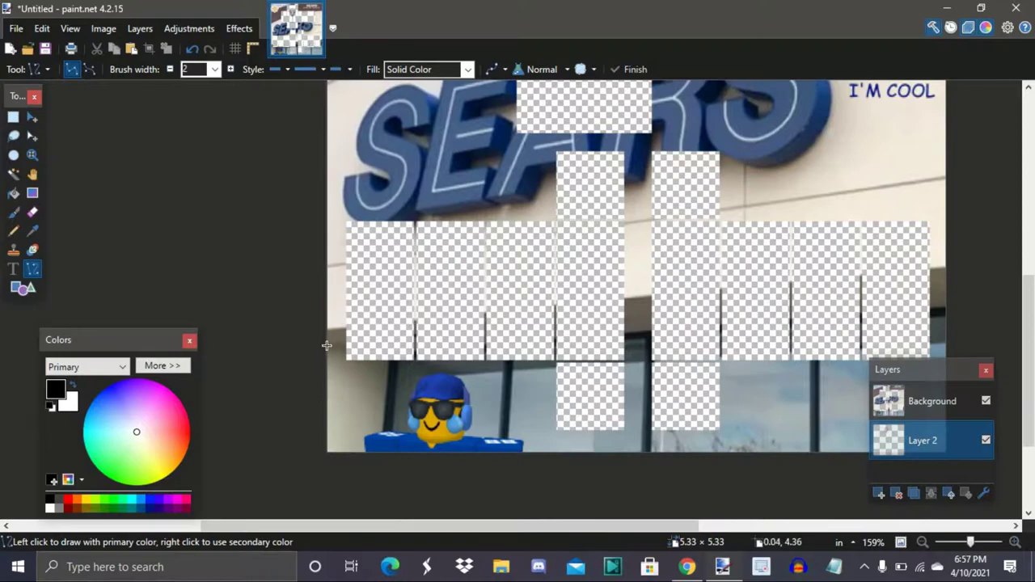
pyautogui.moveTo(340, 342); pyautogui.dragTo(343, 342)
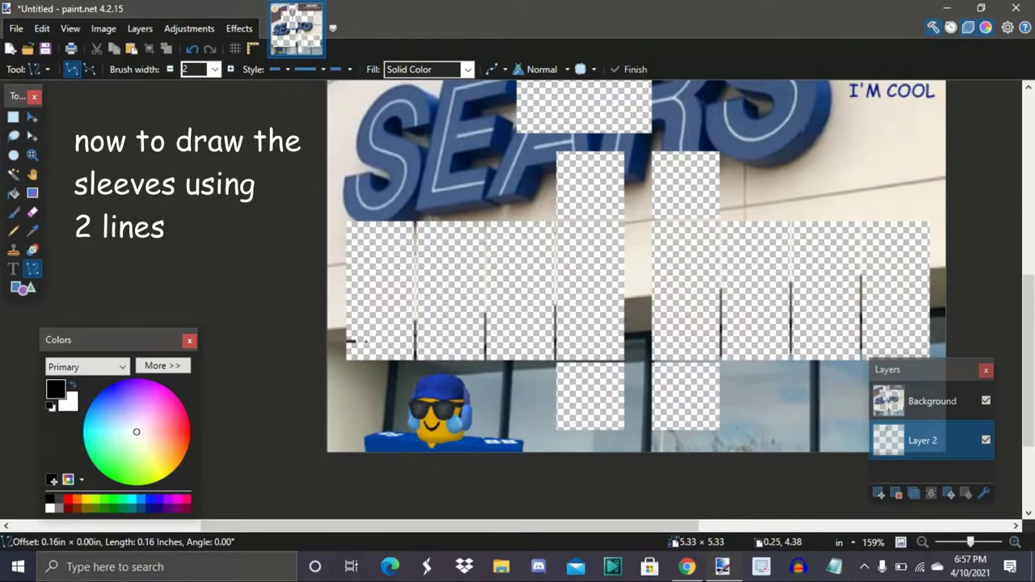
pyautogui.moveTo(693, 342); pyautogui.dragTo(834, 343)
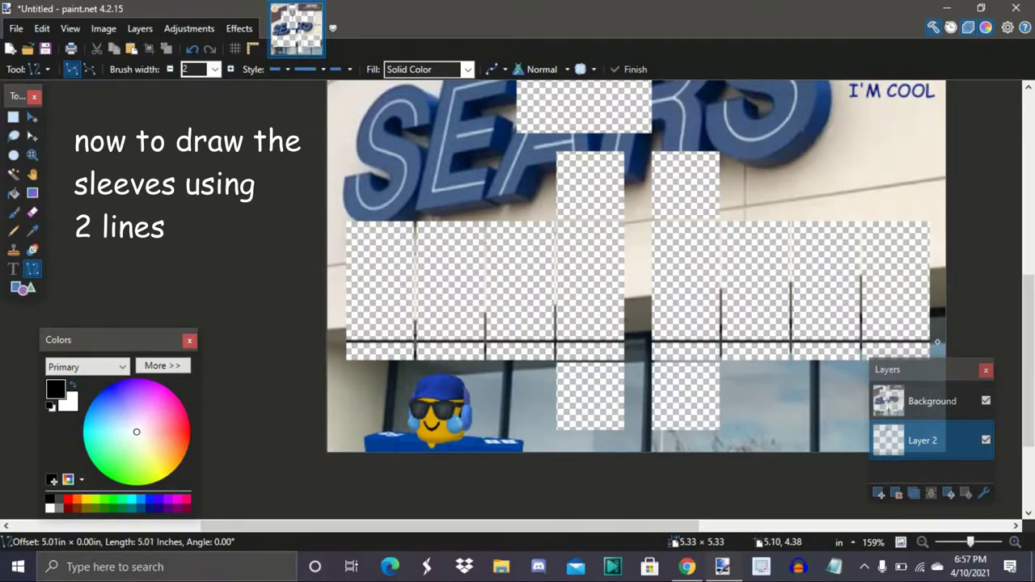
pyautogui.moveTo(913, 327); pyautogui.dragTo(914, 328)
pyautogui.press('Return')
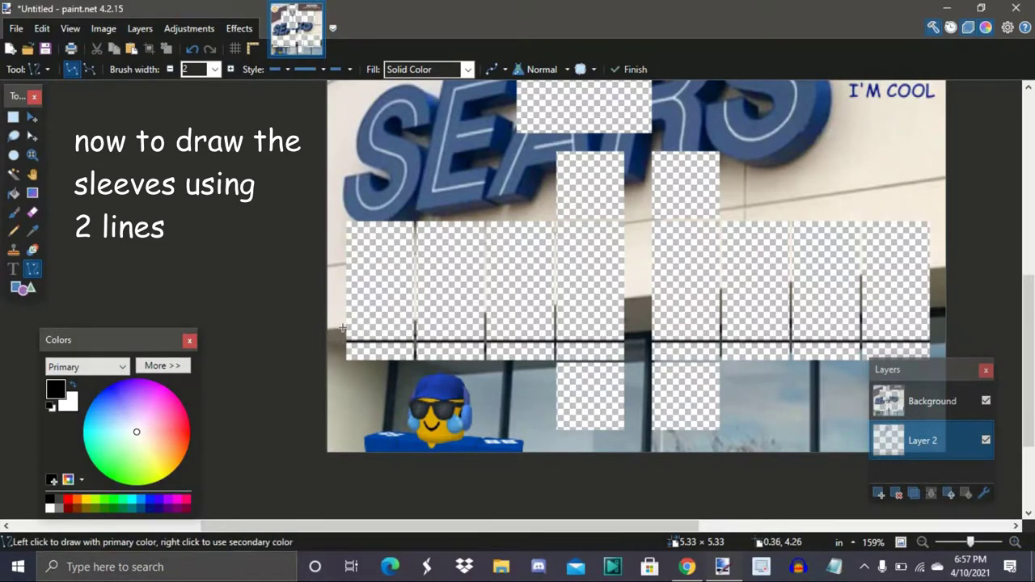
pyautogui.moveTo(334, 328); pyautogui.dragTo(335, 328)
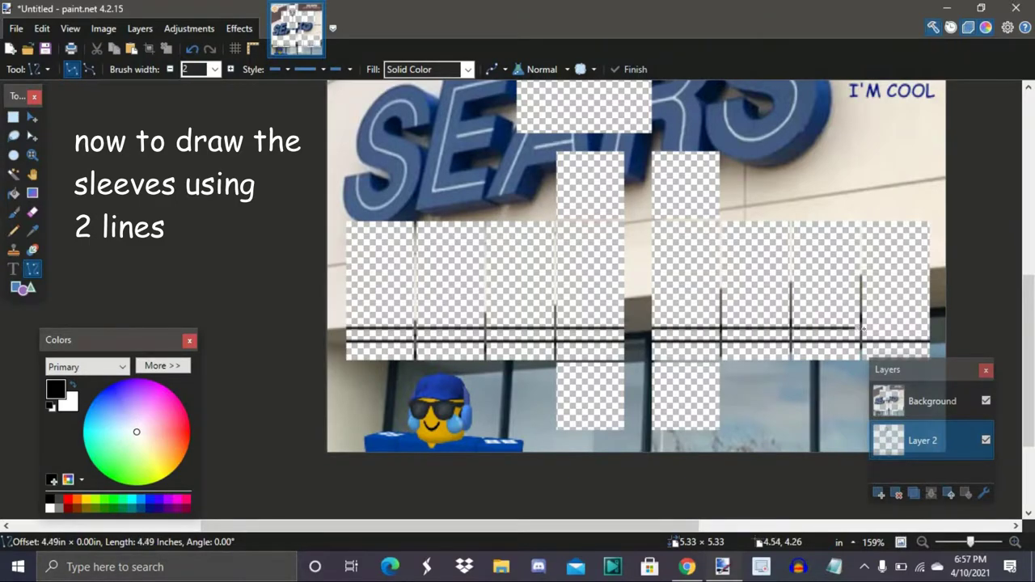
pyautogui.moveTo(959, 330)
pyautogui.mouseDown()
pyautogui.moveTo(993, 330)
pyautogui.moveTo(994, 349)
pyautogui.mouseUp()
pyautogui.click(14, 119)
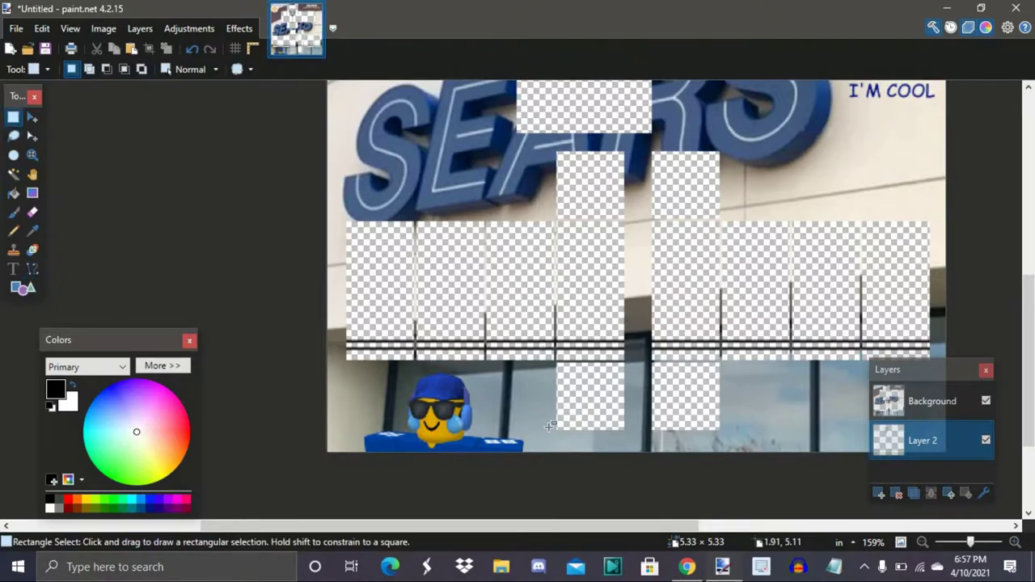
# Step: Draw the shirt collar as two slanted lines, about 0.20 in each, from the lapel notches up to a central point
pyautogui.hscroll(3, 549, 427)
pyautogui.scroll(-2, 549, 427)
pyautogui.scroll(3, 549, 427)
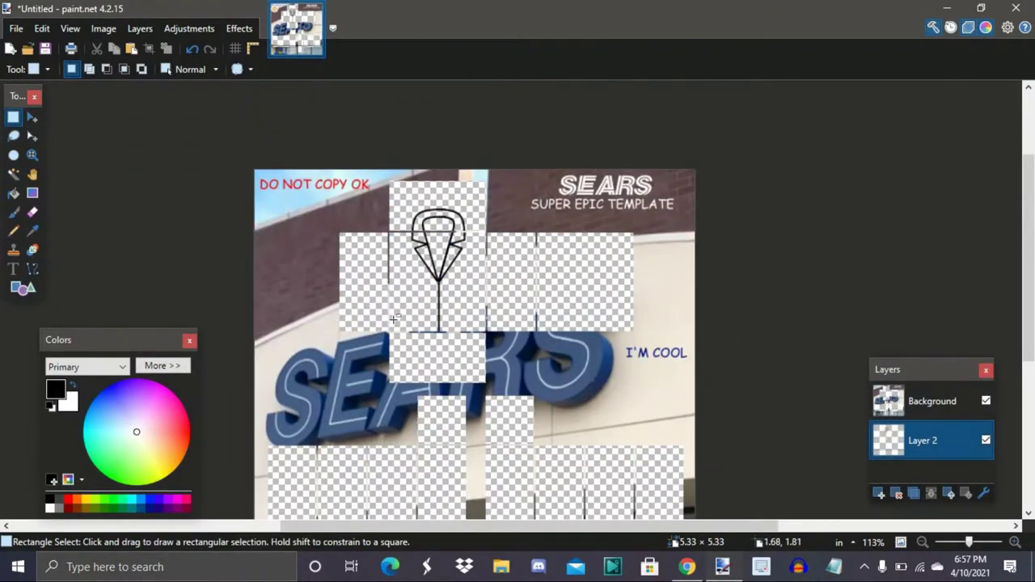
pyautogui.scroll(6, 393, 318)
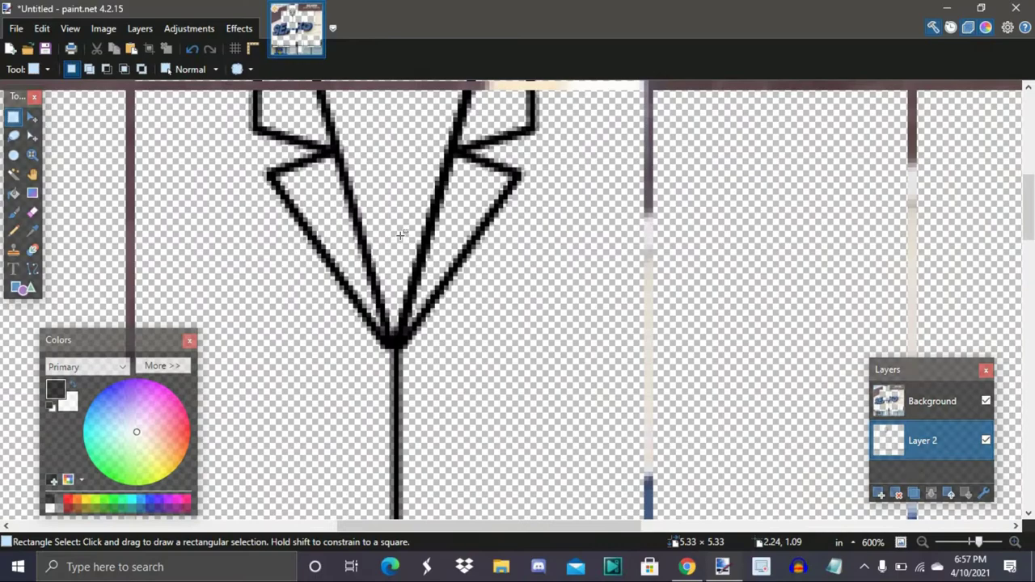
pyautogui.scroll(2, 401, 235)
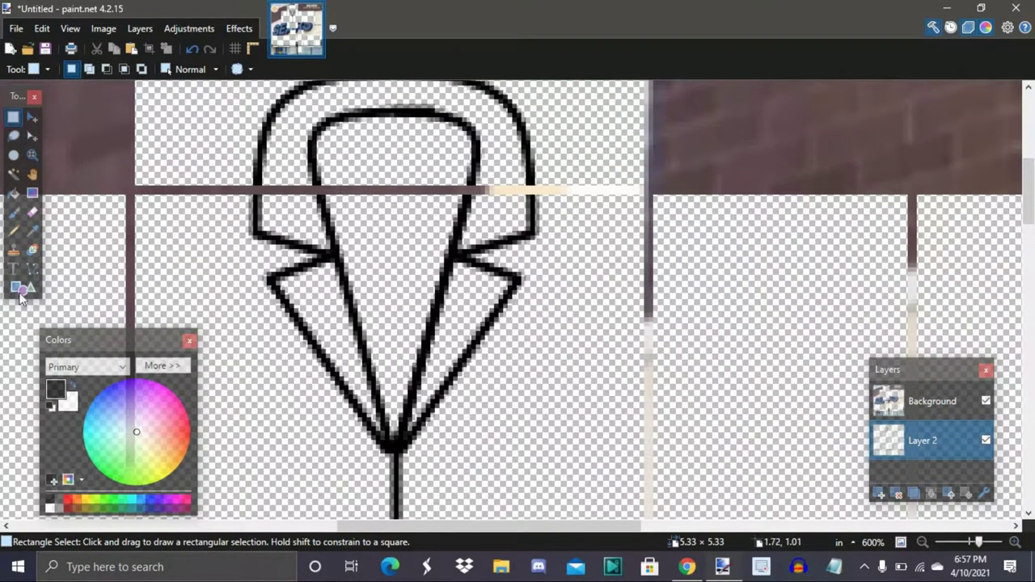
pyautogui.moveTo(338, 260); pyautogui.dragTo(444, 258)
pyautogui.press('Return')
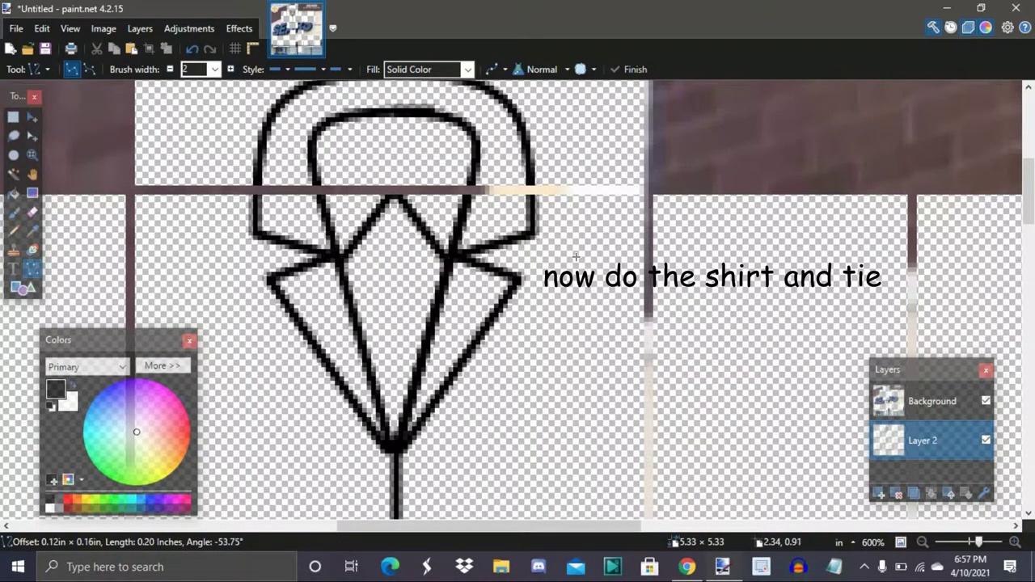
pyautogui.press('Return')
# Step: Draw the tie below the shirt collar point: a short curved knot line and two bent sides about 0.26 in long
pyautogui.moveTo(369, 228)
pyautogui.mouseDown()
pyautogui.moveTo(393, 261)
pyautogui.moveTo(421, 230)
pyautogui.moveTo(386, 233)
pyautogui.moveTo(384, 243)
pyautogui.moveTo(406, 242)
pyautogui.mouseUp()
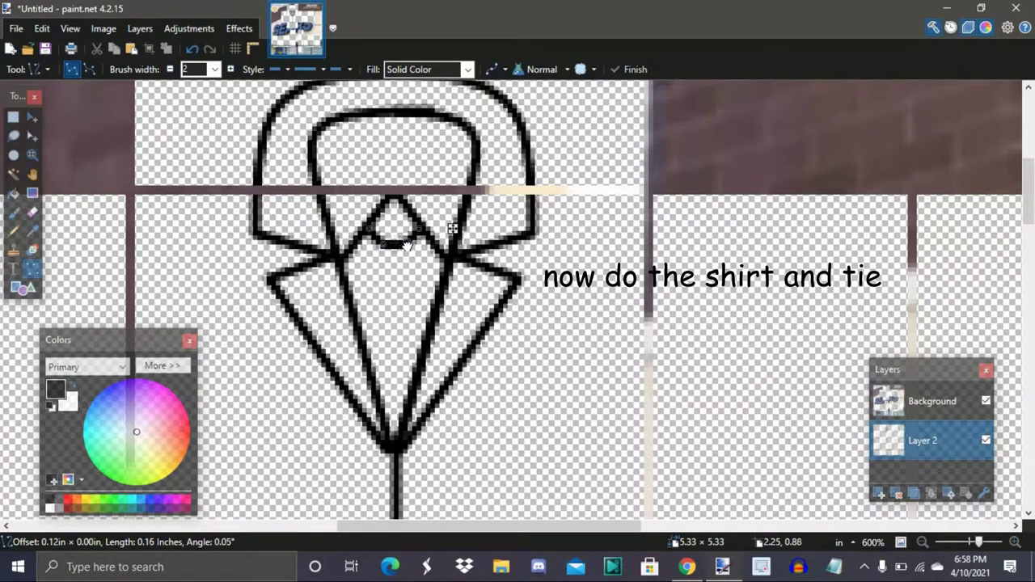
pyautogui.click(438, 301)
pyautogui.moveTo(408, 239); pyautogui.dragTo(425, 377)
pyautogui.press('Return')
pyautogui.moveTo(375, 239); pyautogui.dragTo(358, 345)
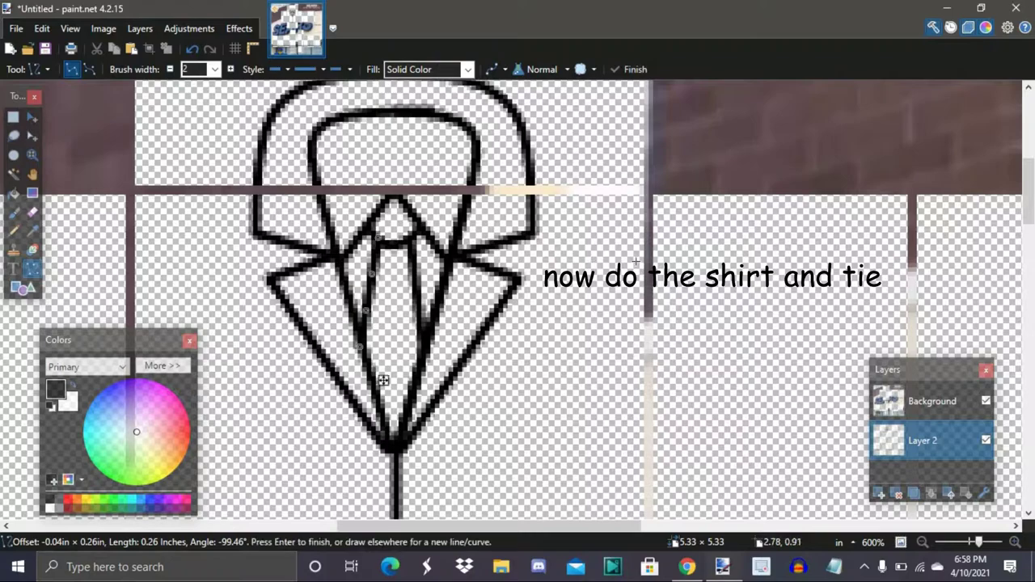
pyautogui.press('Return')
# Step: Draw a small circular button outline, about 0.05 × 0.05 in, just right of the front seam below the lapels
pyautogui.scroll(-5, 636, 261)
pyautogui.scroll(-3, 636, 261)
pyautogui.hscroll(2, 636, 261)
pyautogui.hscroll(-3, 636, 261)
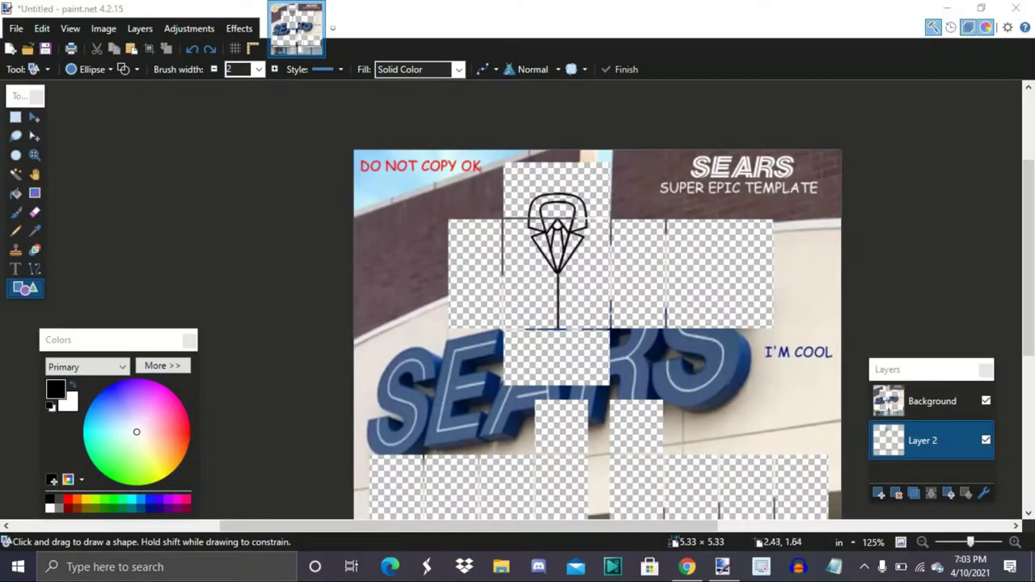
pyautogui.scroll(5, 566, 268)
pyautogui.click(100, 73)
pyautogui.click(124, 105)
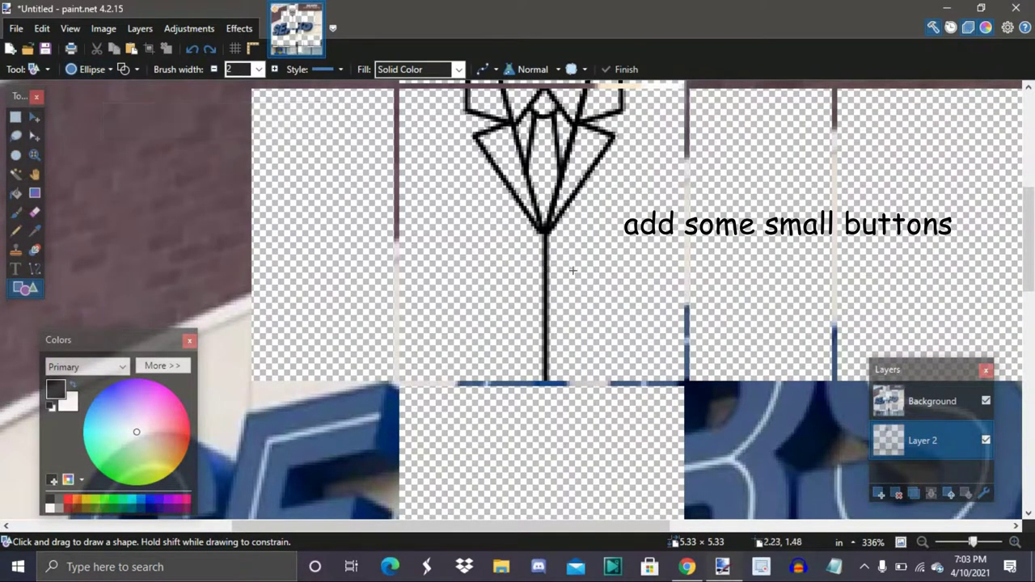
pyautogui.moveTo(555, 273); pyautogui.dragTo(553, 275)
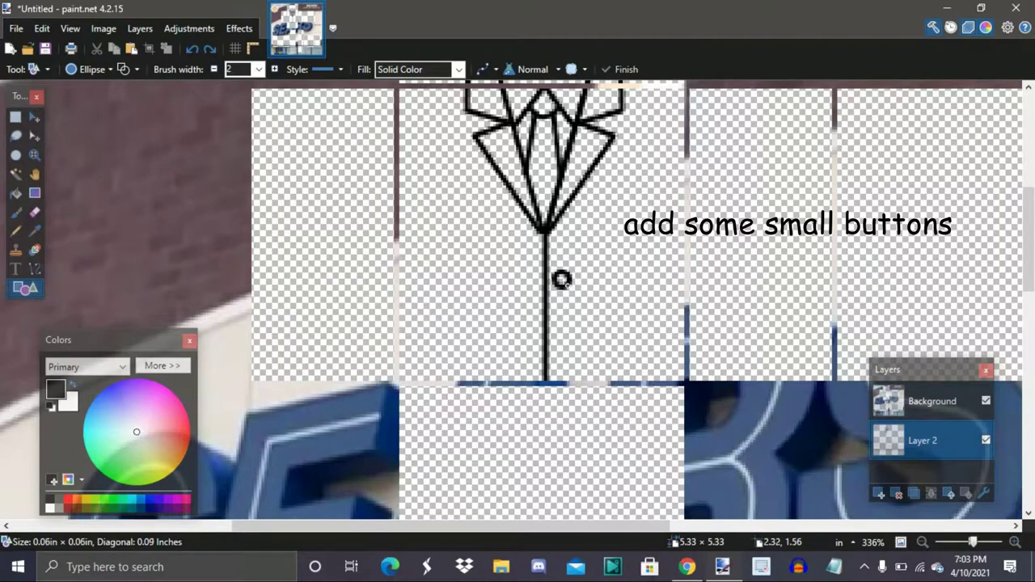
pyautogui.moveTo(560, 278); pyautogui.dragTo(561, 279)
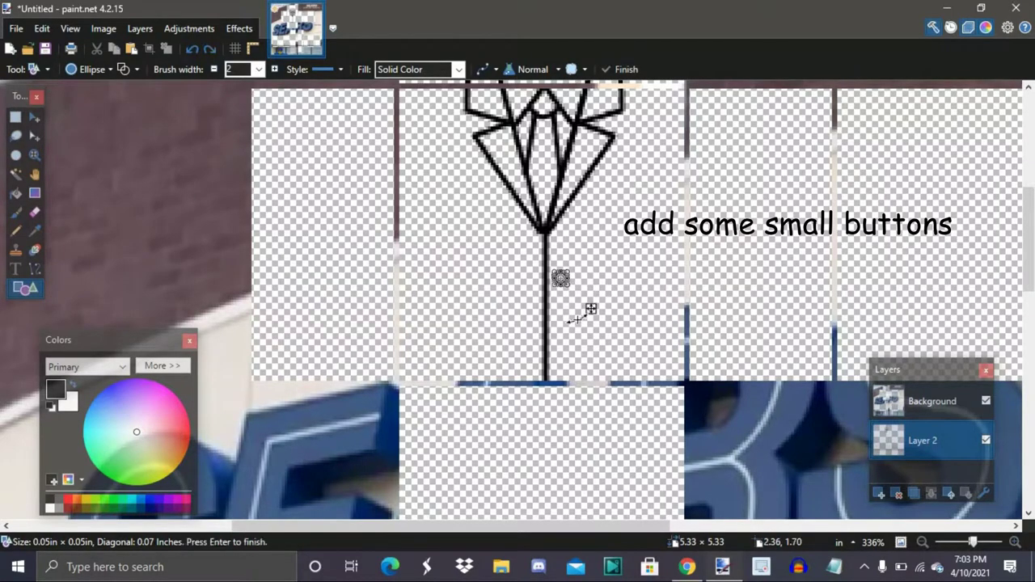
pyautogui.scroll(3, 582, 282)
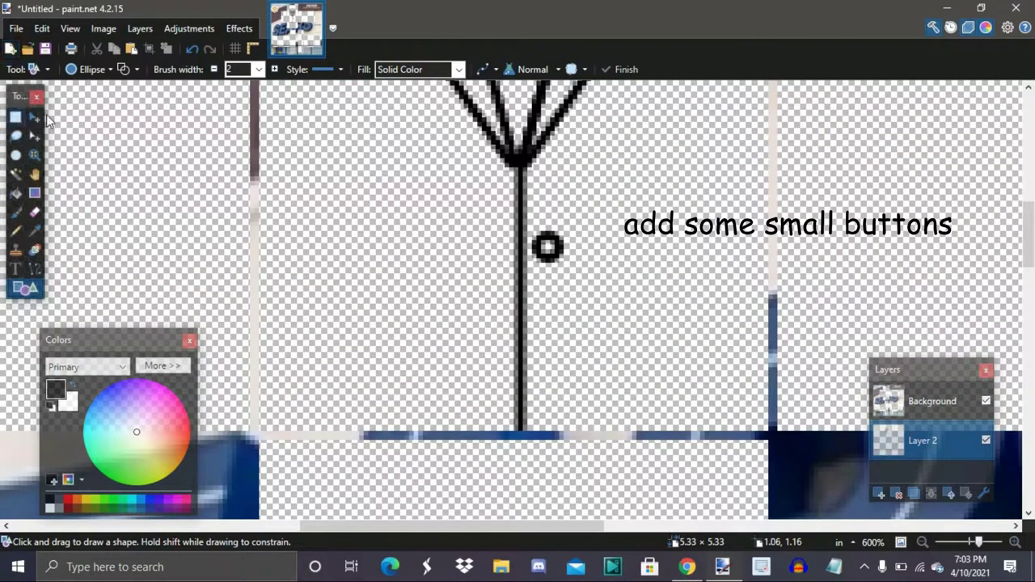
# Step: Rectangle-select the button, place a copy about 0.23 in directly below it, and deselect
pyautogui.click(16, 116)
pyautogui.moveTo(577, 219); pyautogui.dragTo(528, 281)
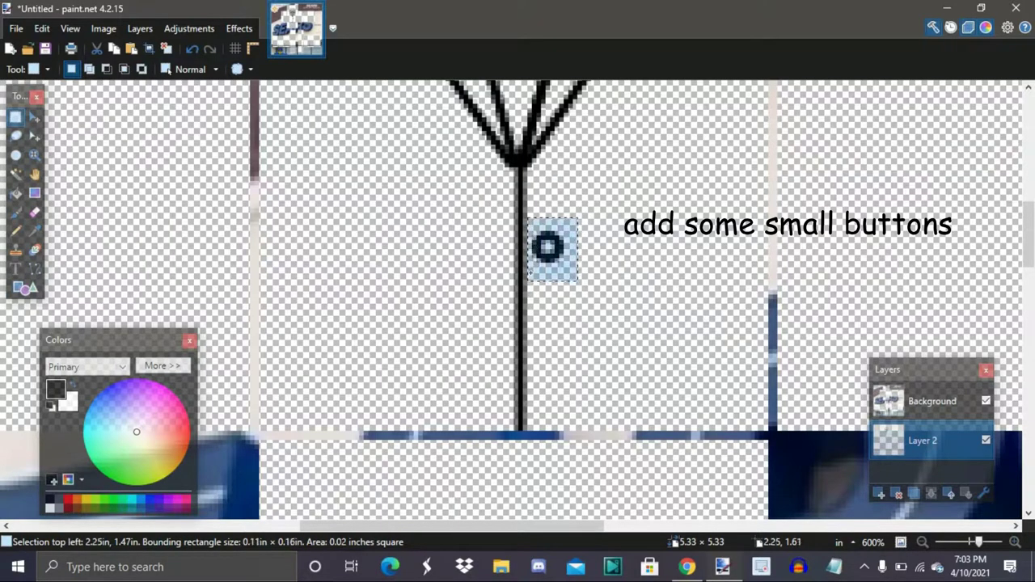
pyautogui.press('m')
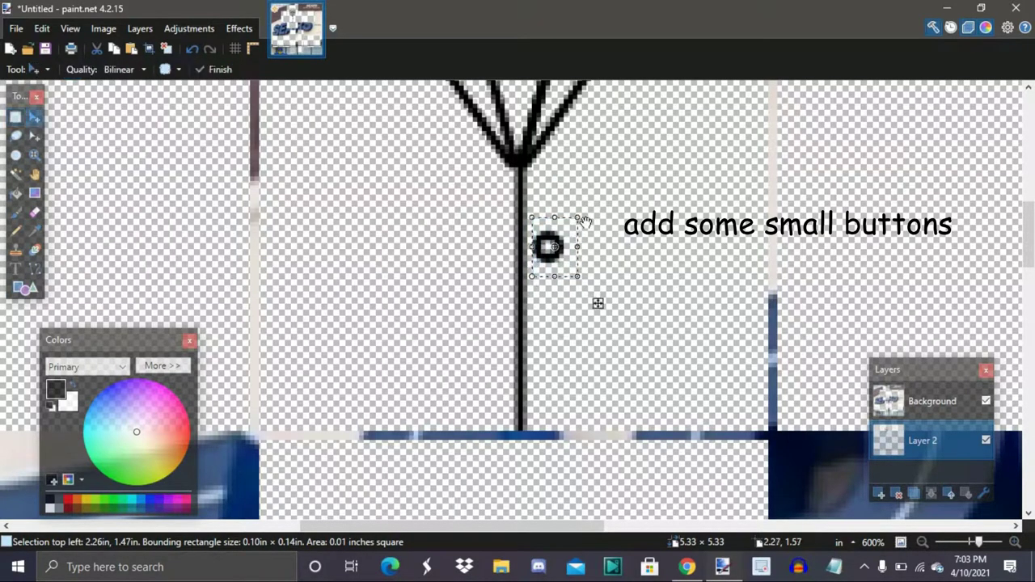
pyautogui.moveTo(558, 266); pyautogui.dragTo(558, 330)
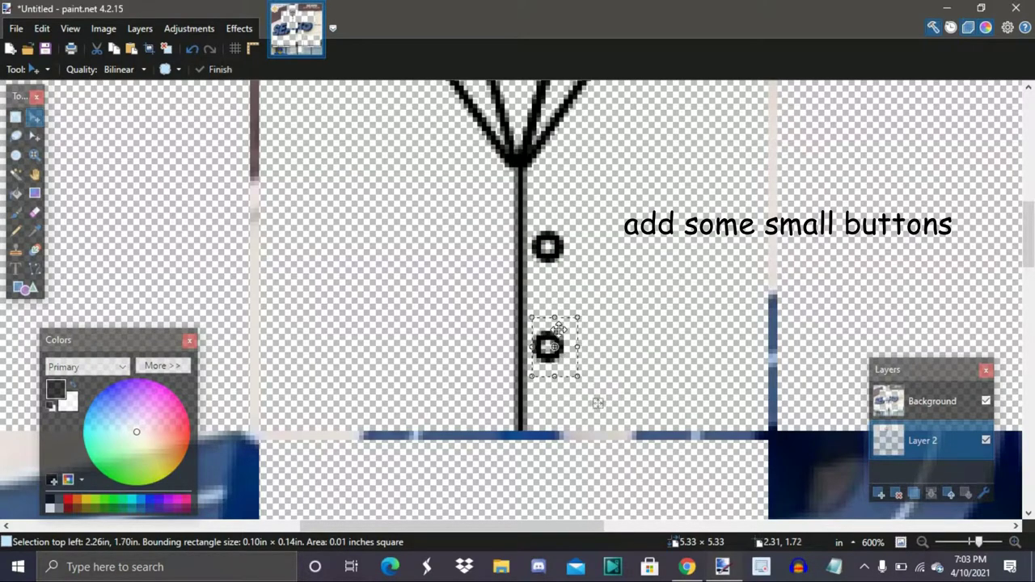
pyautogui.click(15, 119)
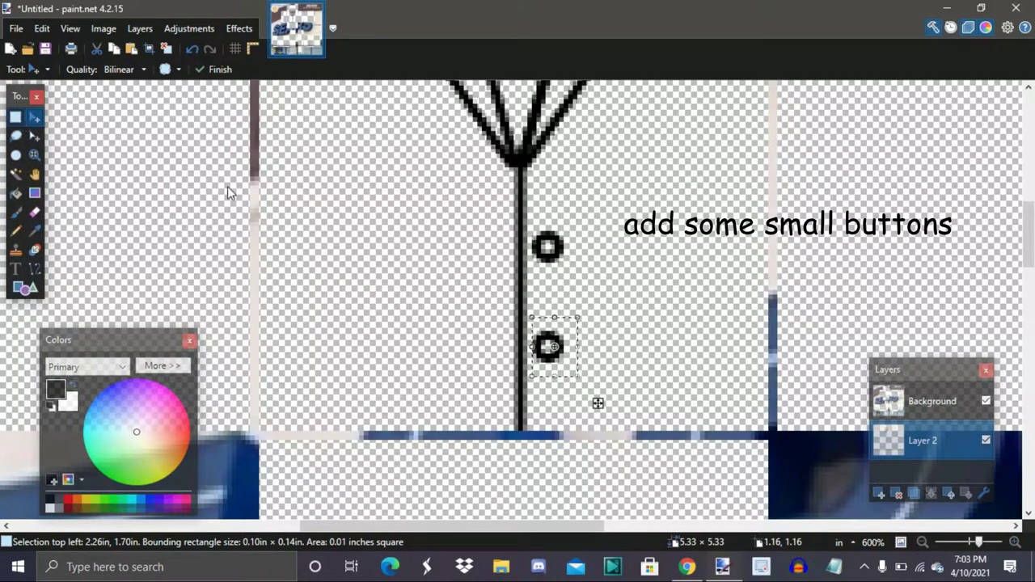
pyautogui.click(388, 287)
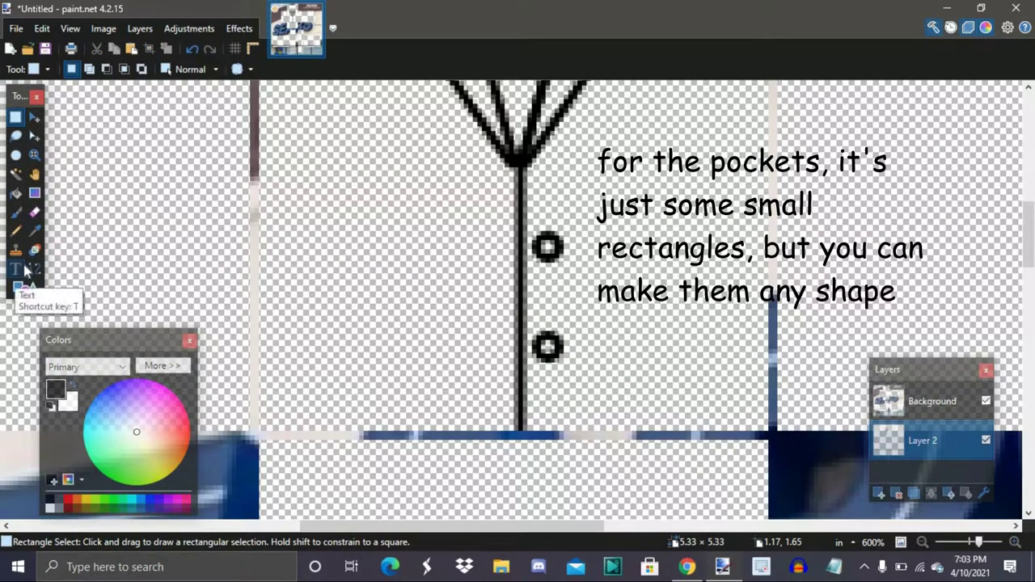
# Step: Draw a slanted pocket rectangle with lines, about 0.28 in long and 0.09 in high, across the front torso's left edge
pyautogui.click(34, 268)
pyautogui.moveTo(225, 300); pyautogui.dragTo(358, 331)
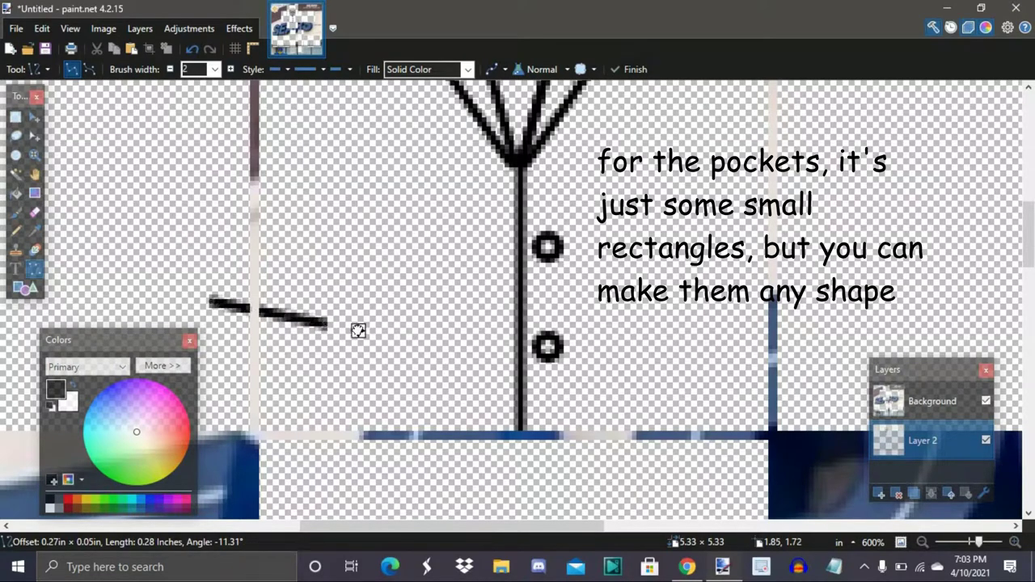
pyautogui.click(391, 354)
pyautogui.hscroll(-2, 380, 328)
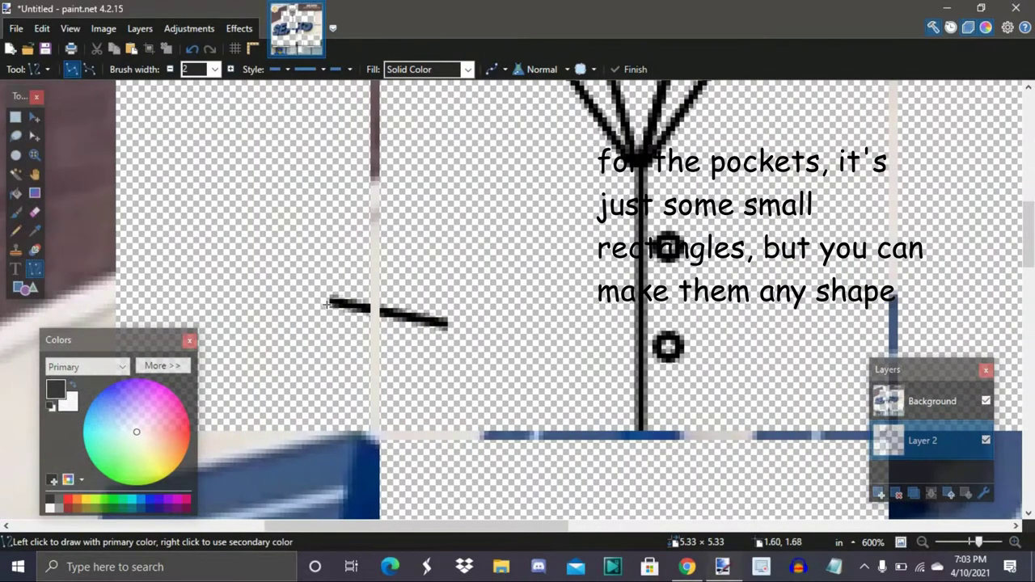
pyautogui.moveTo(331, 304); pyautogui.dragTo(323, 332)
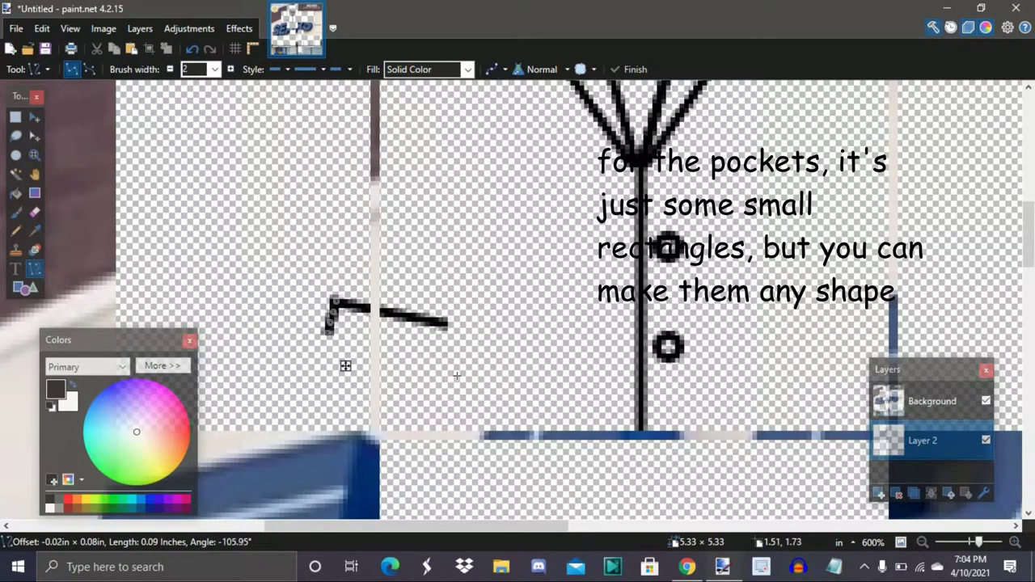
pyautogui.press('Return')
pyautogui.moveTo(445, 322); pyautogui.dragTo(437, 345)
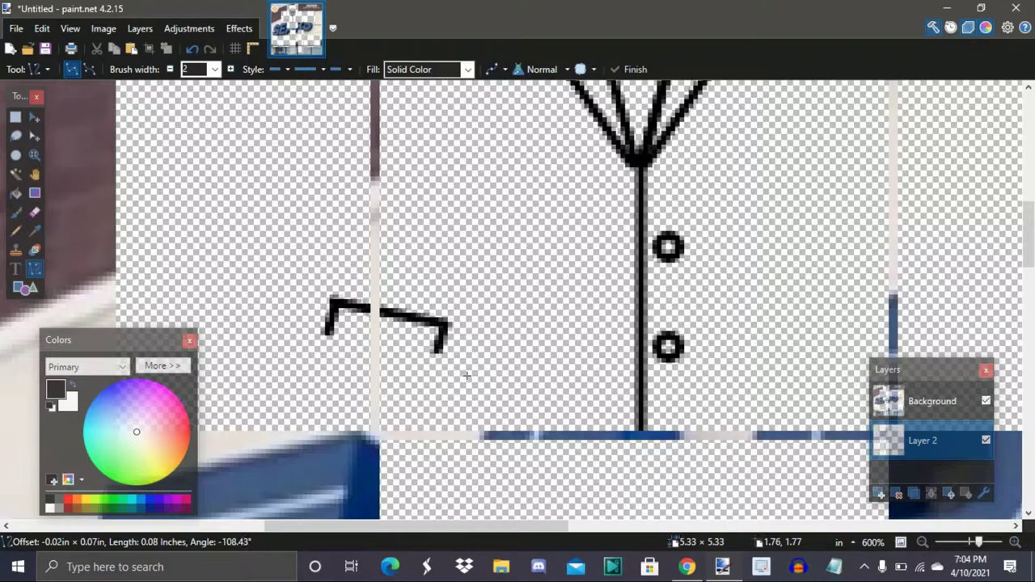
pyautogui.press('Return')
pyautogui.moveTo(436, 349); pyautogui.dragTo(325, 327)
pyautogui.press('Return')
# Step: Rectangle-select an area of about 0.43 × 0.32 in around the pocket, copy it and paste it onto a new layer
pyautogui.hscroll(2, 565, 387)
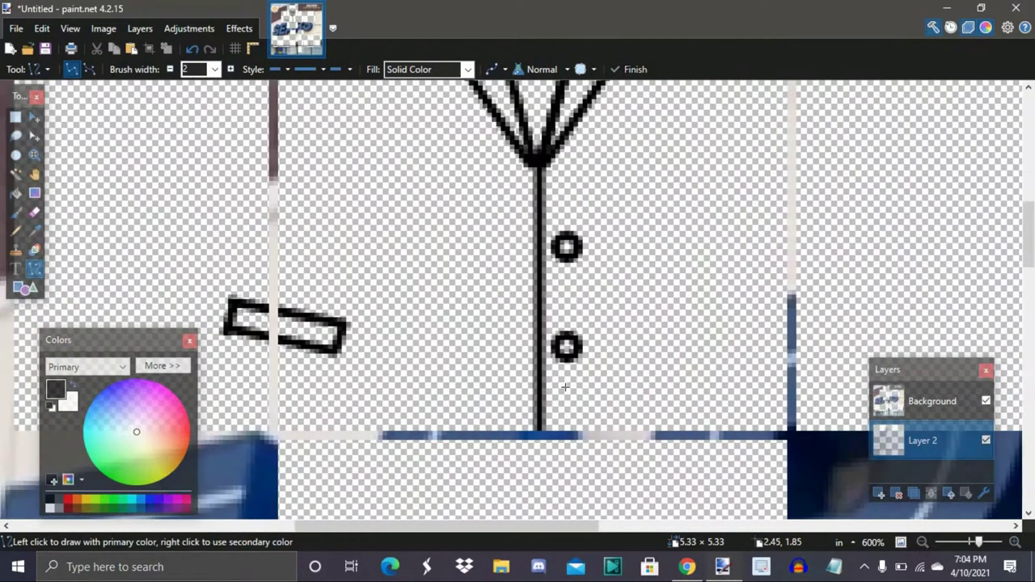
pyautogui.hscroll(-1, 565, 387)
pyautogui.click(16, 117)
pyautogui.moveTo(223, 245)
pyautogui.mouseDown()
pyautogui.moveTo(298, 336)
pyautogui.moveTo(409, 383)
pyautogui.mouseUp()
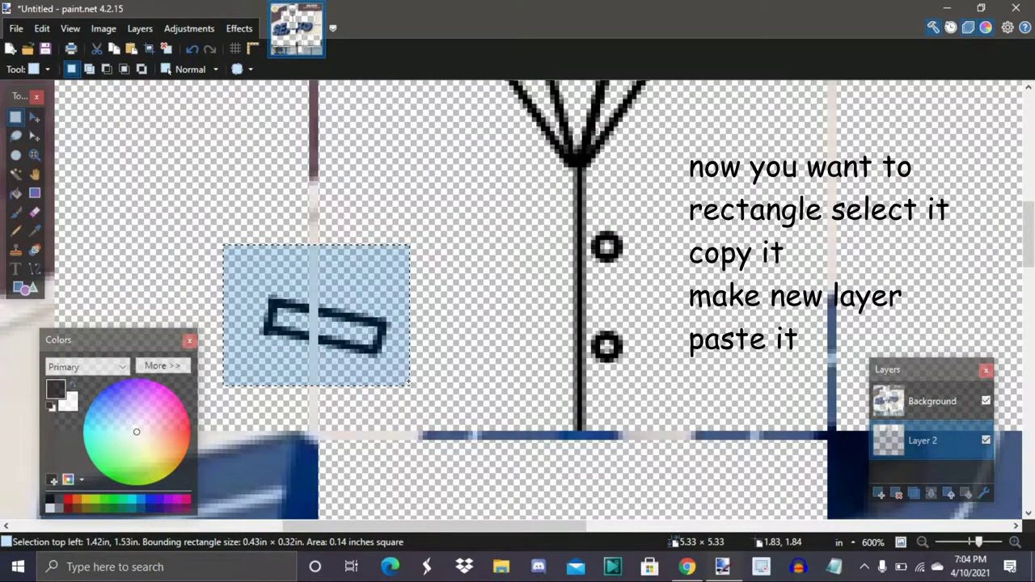
pyautogui.hotkey('ctrl', 'd')
pyautogui.click(884, 495)
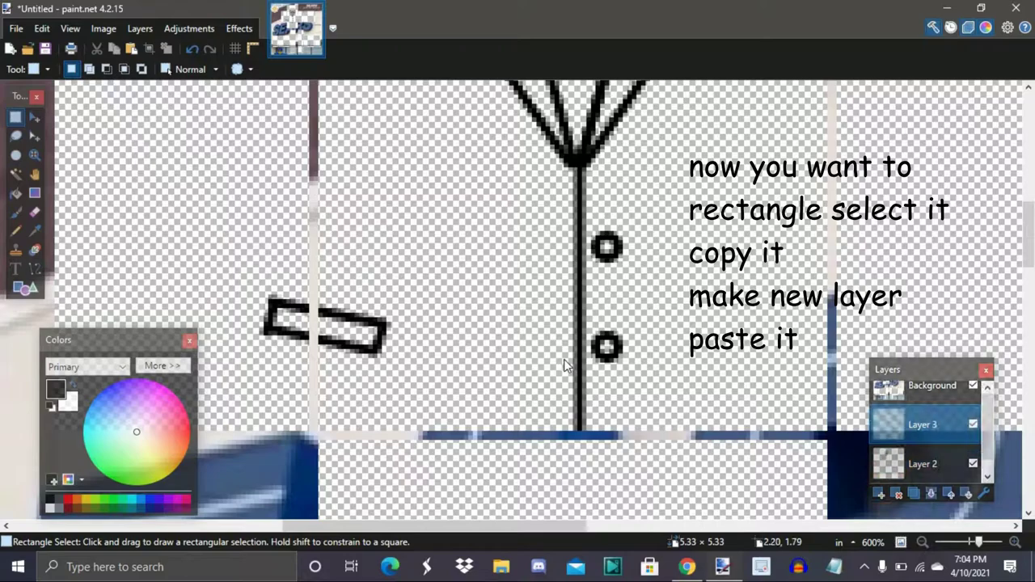
pyautogui.hotkey('ctrl', 'v')
pyautogui.hscroll(5, 564, 359)
pyautogui.hscroll(-5, 564, 359)
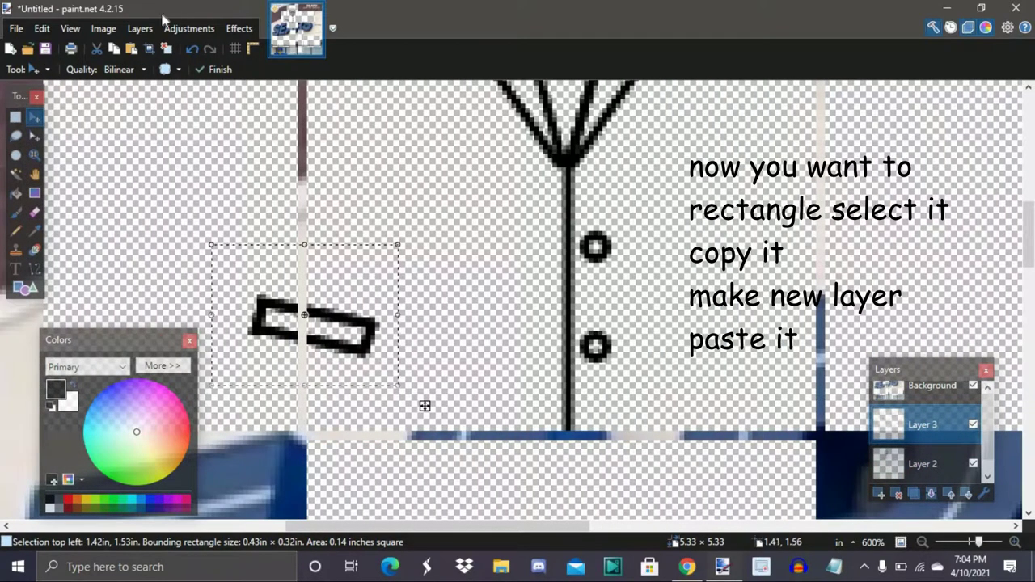
# Step: Flip the pasted pocket layer horizontally, move it about 0.90 in left onto the front torso's right edge, and deselect
pyautogui.click(139, 28)
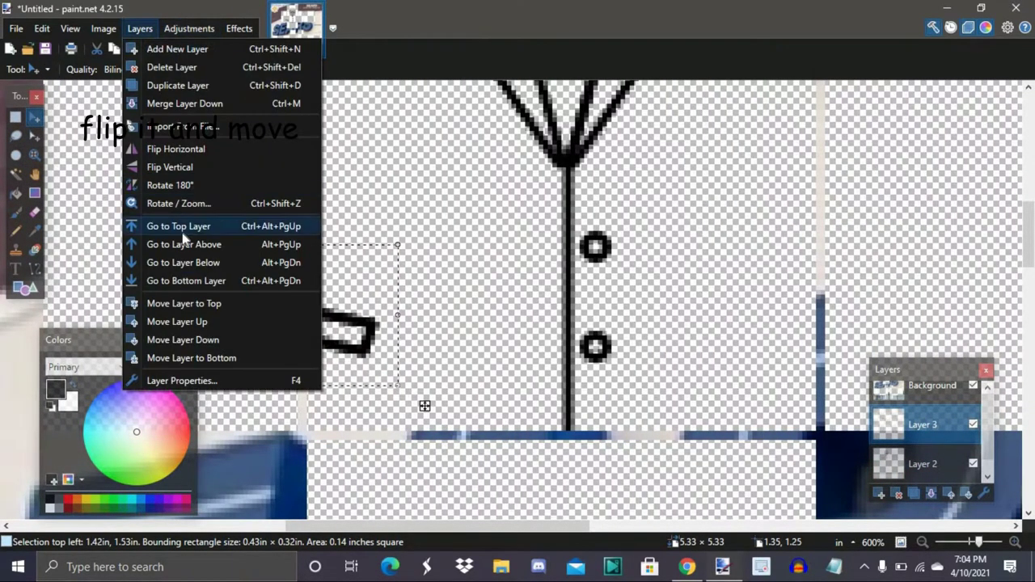
pyautogui.click(203, 151)
pyautogui.hscroll(5, 590, 390)
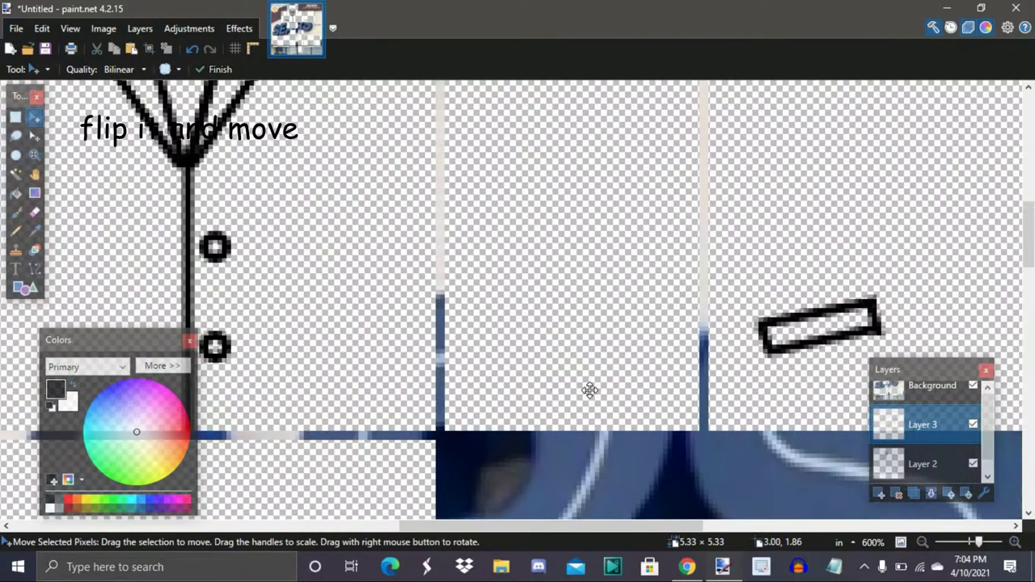
pyautogui.scroll(-3, 589, 391)
pyautogui.moveTo(688, 368); pyautogui.dragTo(501, 369)
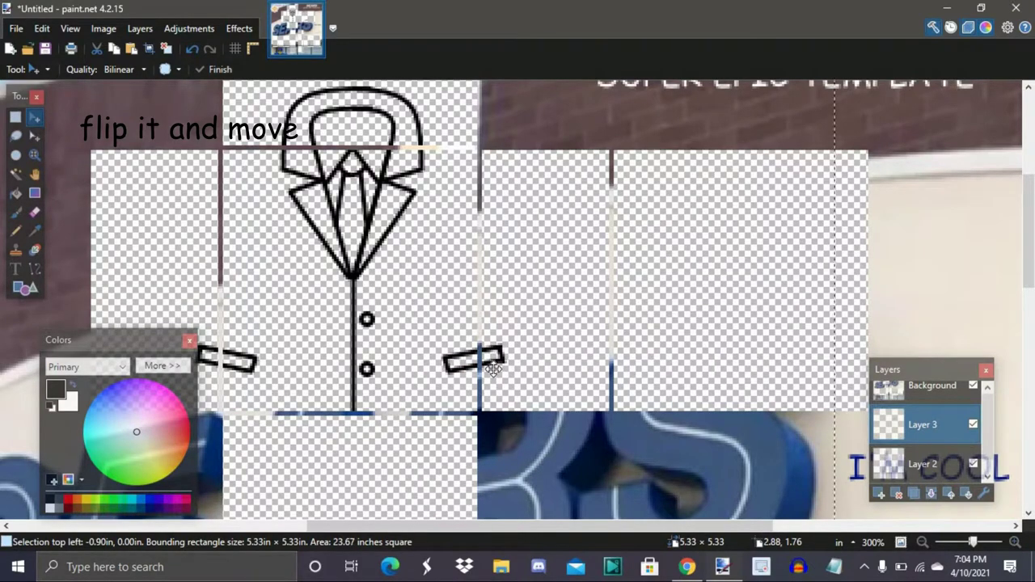
pyautogui.hscroll(-1, 494, 370)
pyautogui.click(17, 121)
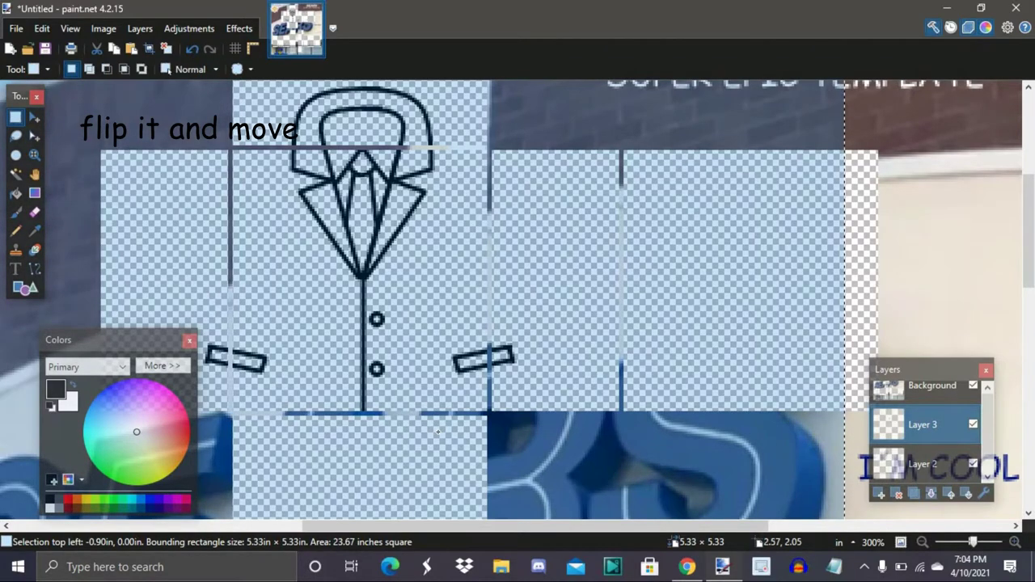
pyautogui.click(438, 431)
pyautogui.scroll(-4, 438, 432)
pyautogui.scroll(-3, 438, 432)
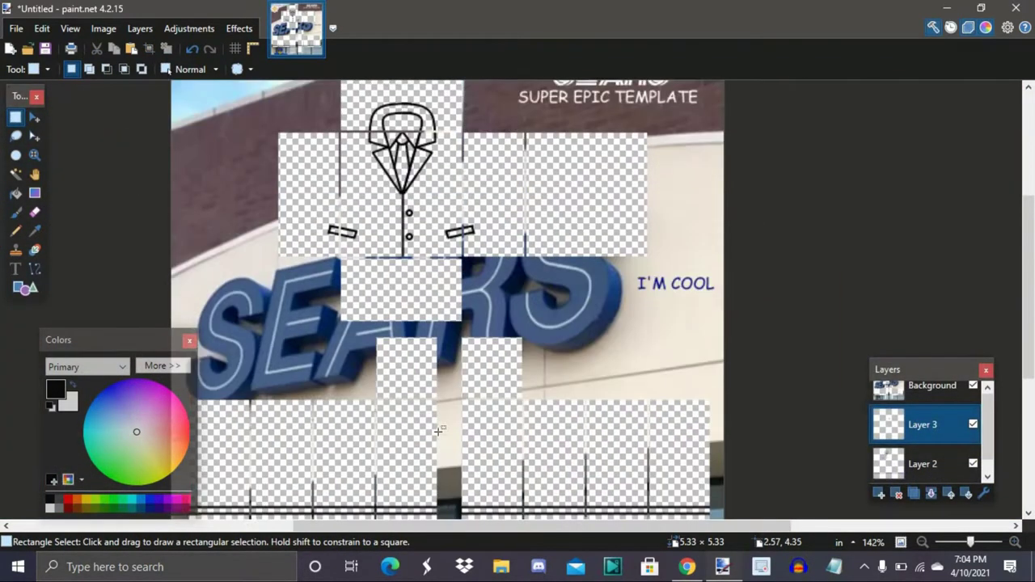
# Step: Merge the mirrored pocket layer into the outline layer, then add a new layer beneath the suit outline
pyautogui.scroll(1, 437, 431)
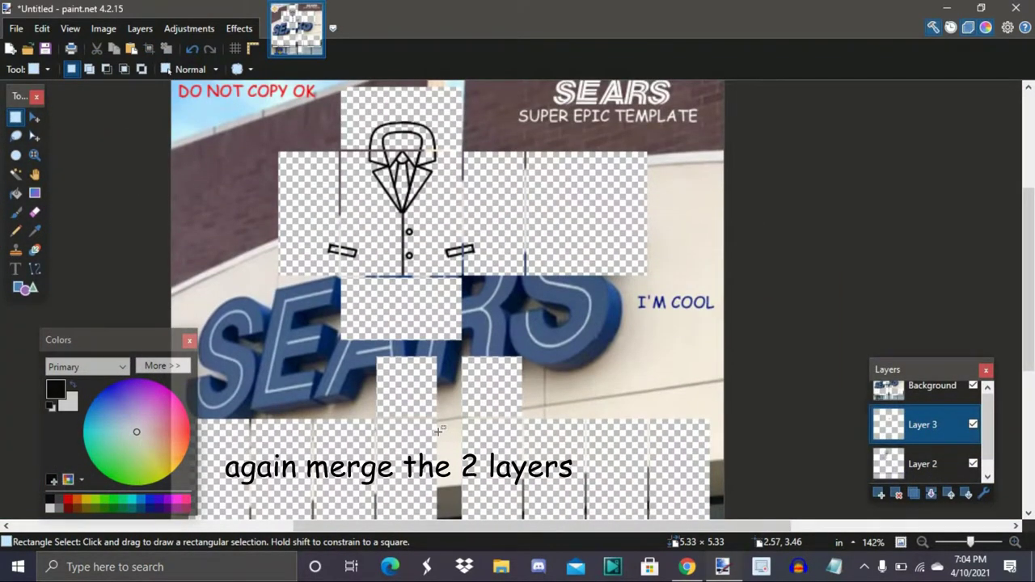
pyautogui.scroll(-3, 438, 431)
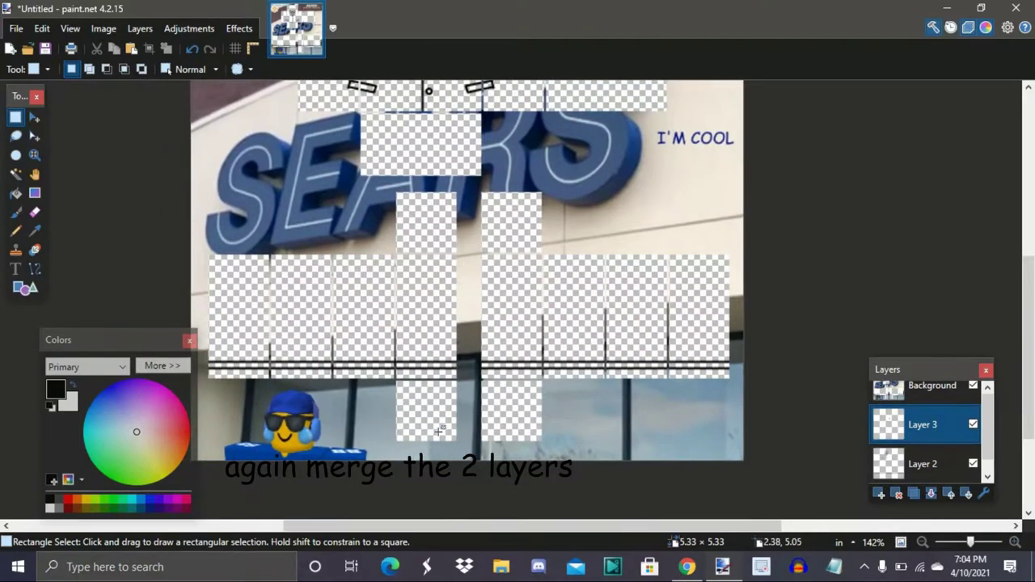
pyautogui.scroll(3, 438, 431)
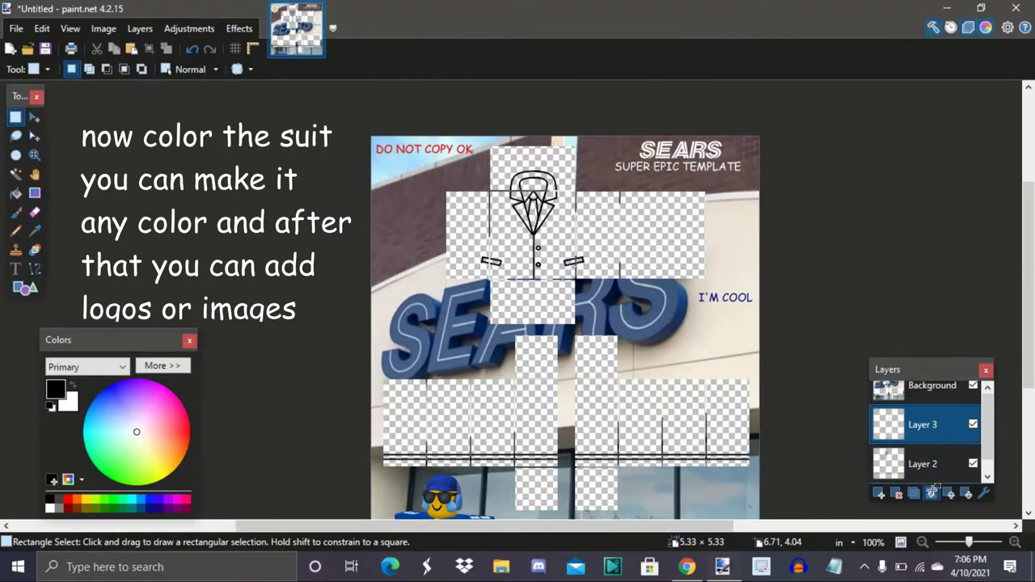
pyautogui.click(932, 493)
pyautogui.click(878, 493)
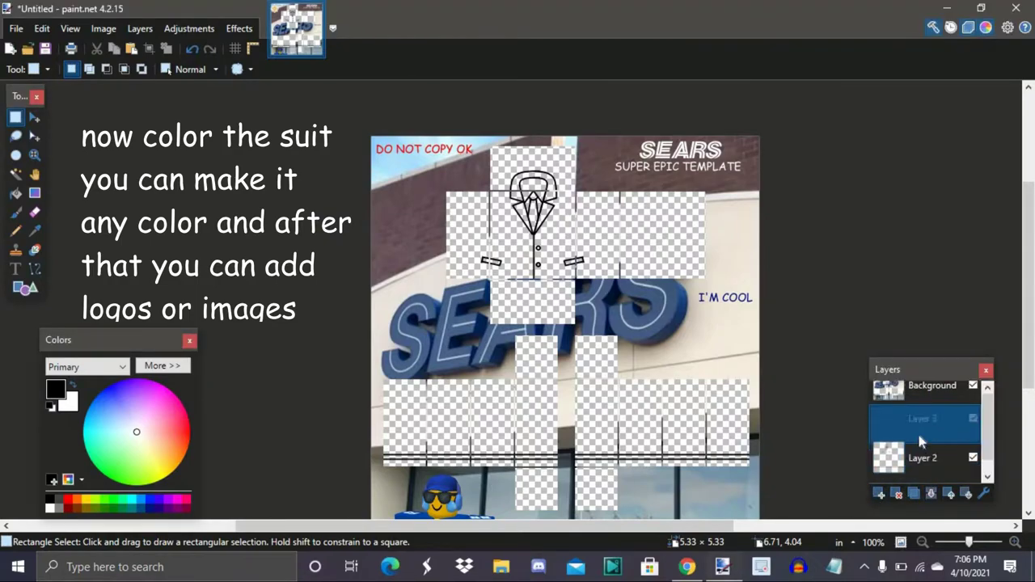
pyautogui.hscroll(3, 566, 323)
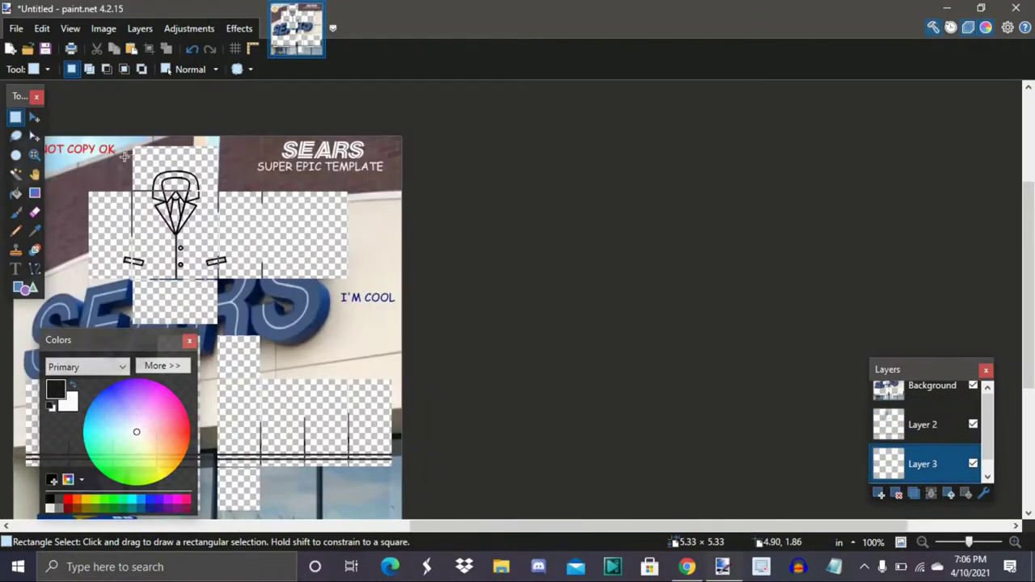
# Step: Mix a slightly desaturated blue with hue 231 and value 77, and fill the template down to the upper cuff line with it
pyautogui.click(162, 366)
pyautogui.click(236, 463)
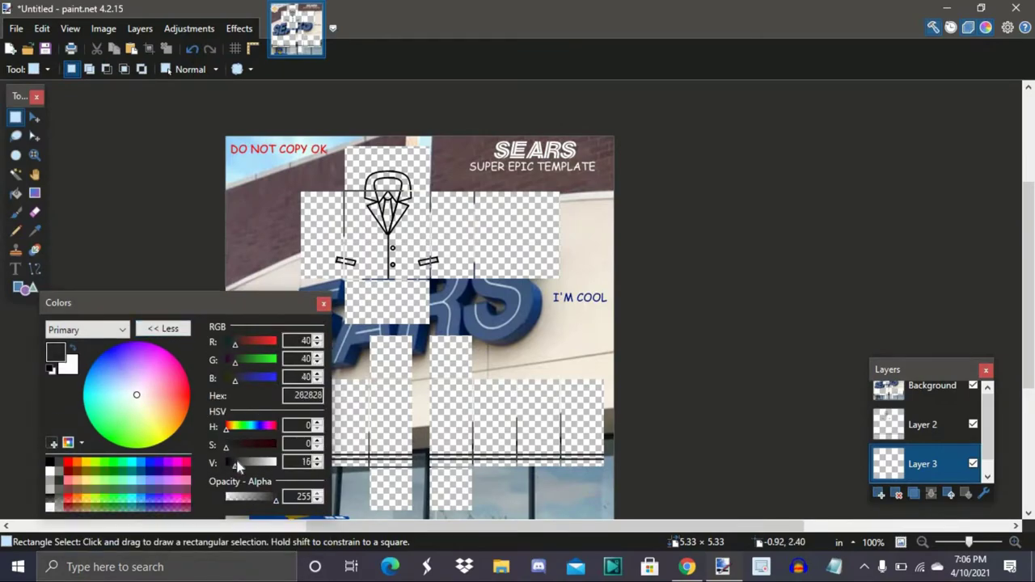
pyautogui.click(150, 461)
pyautogui.click(266, 464)
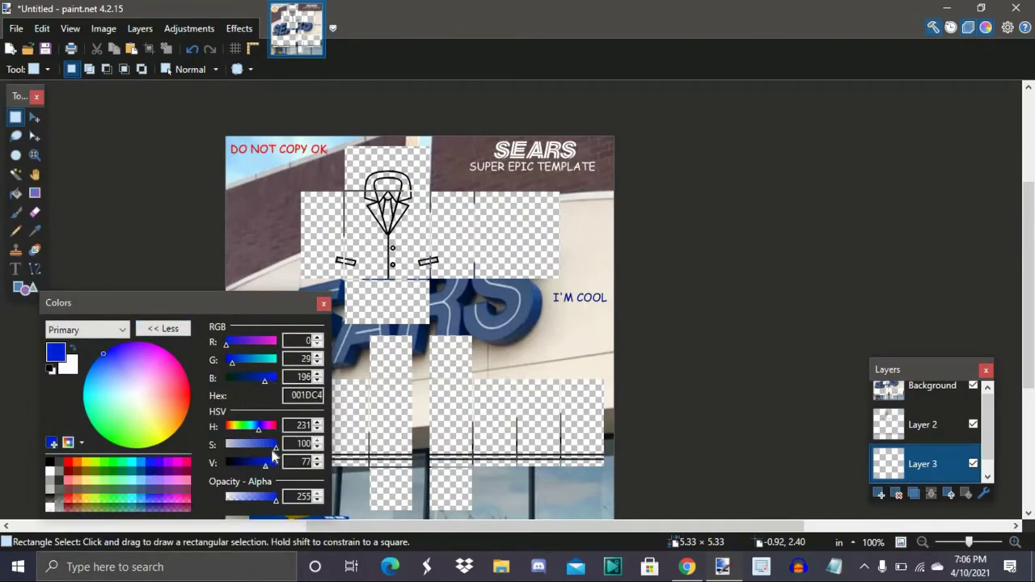
pyautogui.click(266, 447)
pyautogui.click(162, 328)
pyautogui.moveTo(215, 135); pyautogui.dragTo(686, 455)
pyautogui.press('BackSpace')
# Step: Set up the Paintbrush with white as the primary color and a brush width of 8
pyautogui.scroll(8, 445, 261)
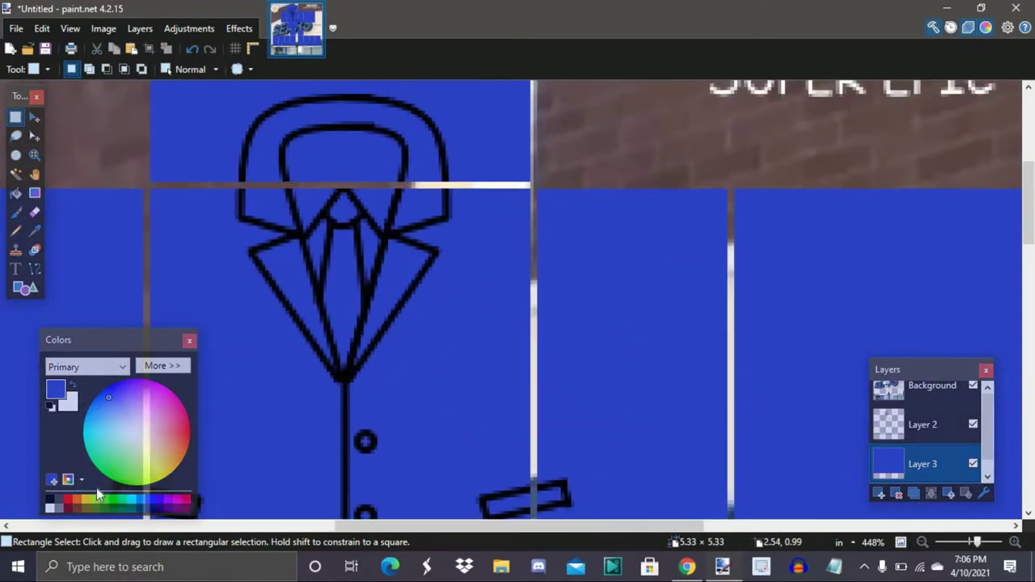
pyautogui.click(50, 503)
pyautogui.click(15, 212)
pyautogui.scroll(3, 363, 231)
pyautogui.moveTo(365, 268); pyautogui.dragTo(401, 225)
pyautogui.hotkey('ctrl', 'z')
pyautogui.click(172, 69)
pyautogui.click(154, 168)
pyautogui.moveTo(373, 65); pyautogui.dragTo(393, 69)
pyautogui.moveTo(399, 253); pyautogui.dragTo(400, 329)
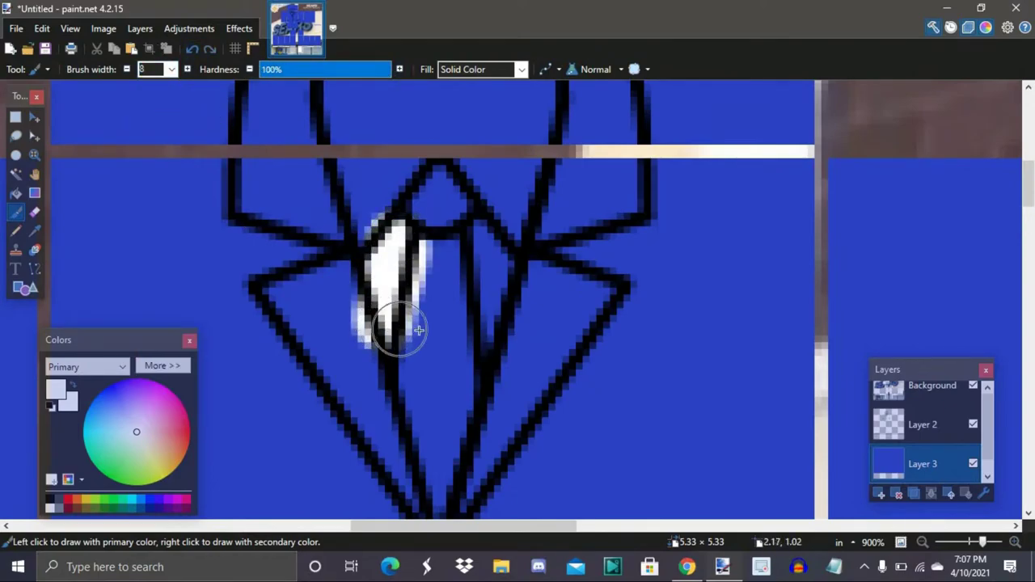
pyautogui.press('e')
pyautogui.hotkey('ctrl', 'z')
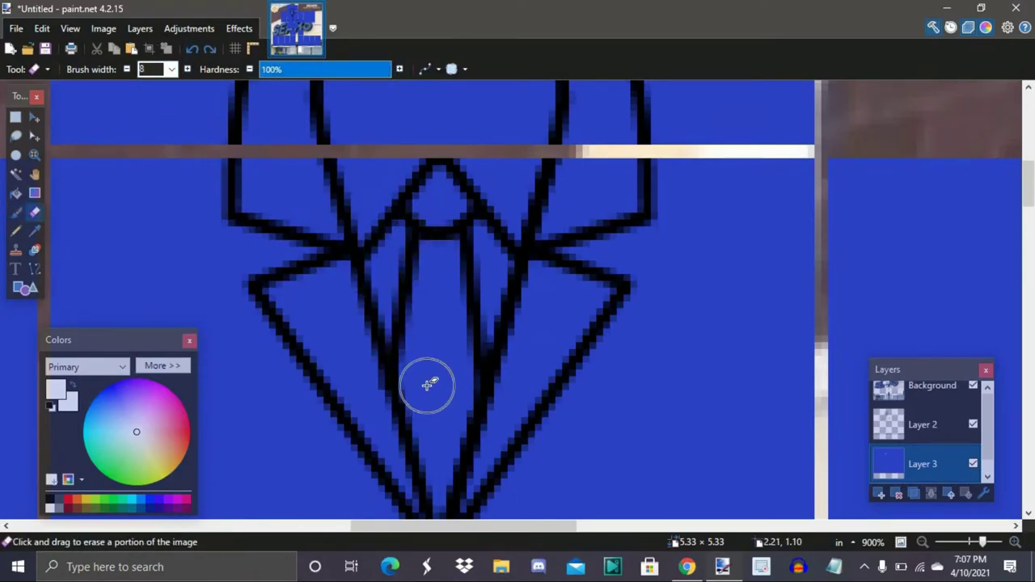
pyautogui.moveTo(392, 236)
pyautogui.mouseDown()
pyautogui.moveTo(389, 335)
pyautogui.moveTo(398, 229)
pyautogui.moveTo(379, 260)
pyautogui.moveTo(356, 168)
pyautogui.moveTo(345, 167)
pyautogui.moveTo(377, 212)
pyautogui.mouseUp()
pyautogui.hotkey('ctrl', 'z')
# Step: Paint the shirt white inside the neckline, on both collar points and in the gap left of the tie, using brush width 10
pyautogui.press('b')
pyautogui.moveTo(465, 165)
pyautogui.mouseDown()
pyautogui.moveTo(513, 230)
pyautogui.moveTo(478, 177)
pyautogui.moveTo(499, 138)
pyautogui.mouseUp()
pyautogui.scroll(2, 504, 165)
pyautogui.click(171, 70)
pyautogui.click(162, 188)
pyautogui.moveTo(382, 251)
pyautogui.mouseDown()
pyautogui.moveTo(355, 218)
pyautogui.moveTo(445, 185)
pyautogui.moveTo(450, 243)
pyautogui.moveTo(517, 194)
pyautogui.moveTo(476, 185)
pyautogui.moveTo(445, 242)
pyautogui.mouseUp()
# Step: Sample the suit's blue, set the Paintbrush width to 7 and paint over the white spill around the collar
pyautogui.click(172, 68)
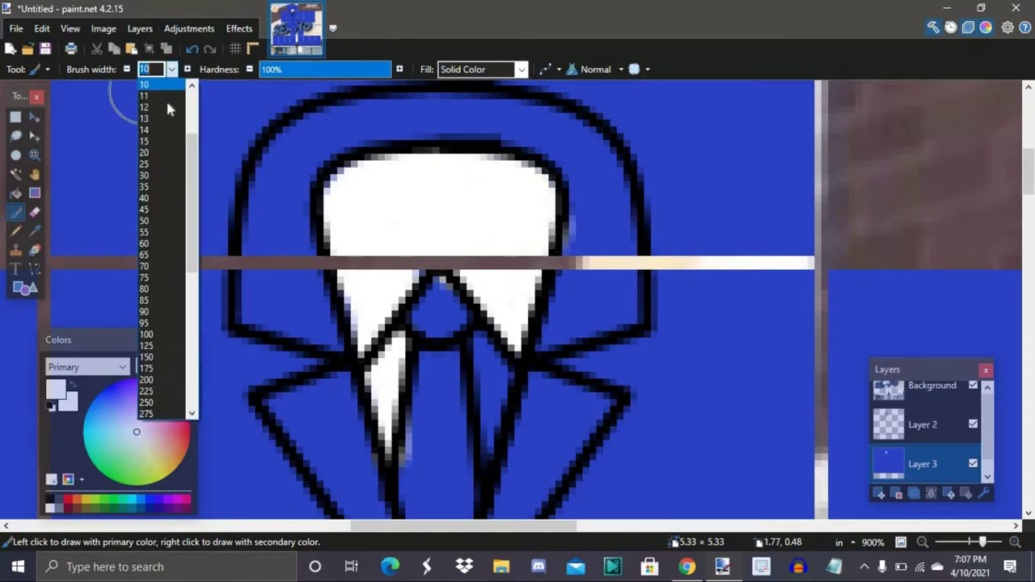
pyautogui.click(149, 150)
pyautogui.press('k')
pyautogui.click(296, 186)
pyautogui.press('b')
pyautogui.scroll(-3, 518, 470)
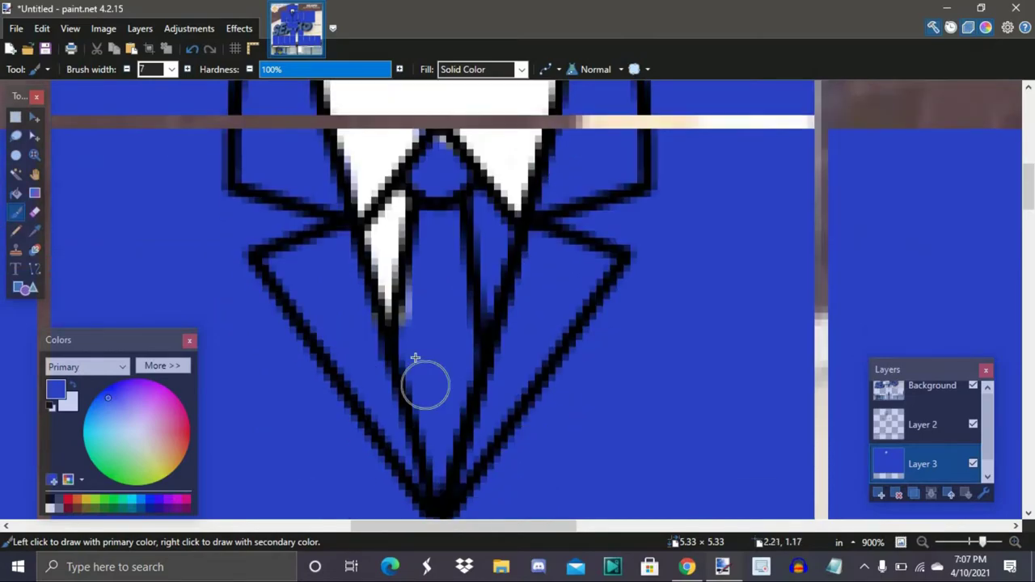
# Step: Paint the shirt gap right of the tie white with brush width 4, and touch up the spill beside the tie in blue
pyautogui.click(136, 432)
pyautogui.click(172, 69)
pyautogui.click(159, 93)
pyautogui.write('4')
pyautogui.moveTo(495, 311)
pyautogui.mouseDown()
pyautogui.moveTo(487, 318)
pyautogui.moveTo(483, 243)
pyautogui.moveTo(503, 262)
pyautogui.mouseUp()
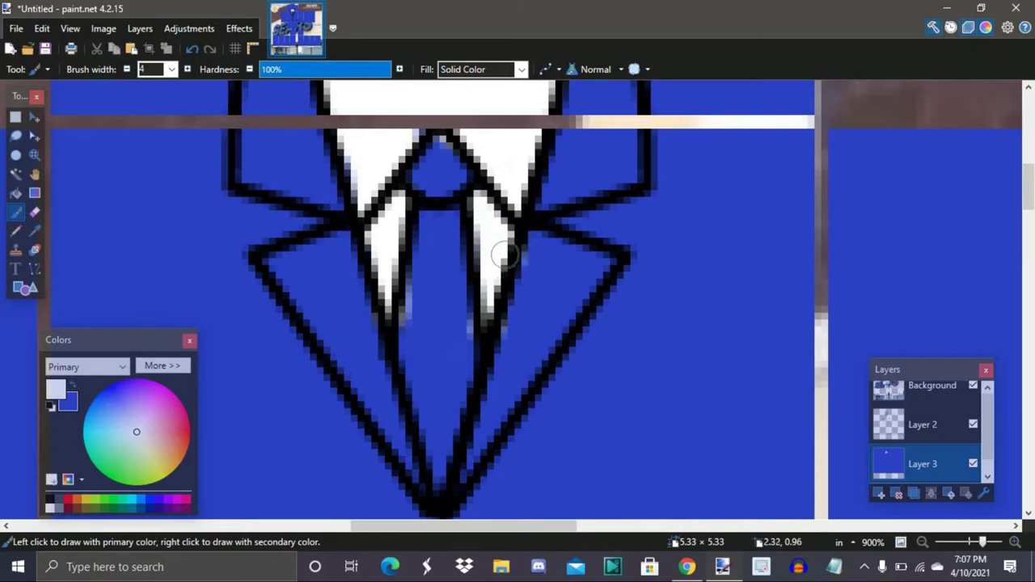
pyautogui.press('x')
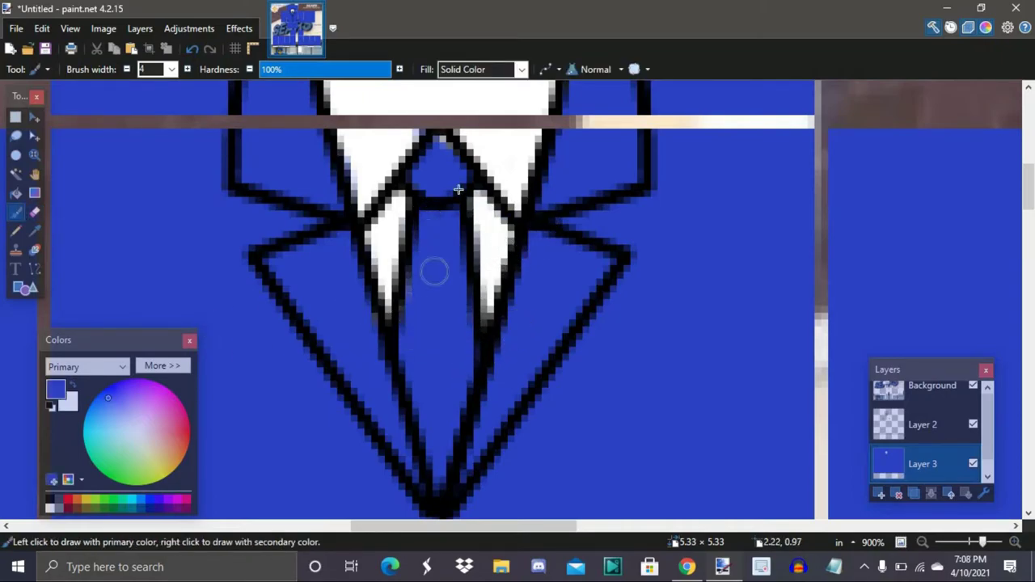
# Step: Fill the narrow band between the two cuff lines across all sleeve panels with white and deselect
pyautogui.scroll(-8, 292, 375)
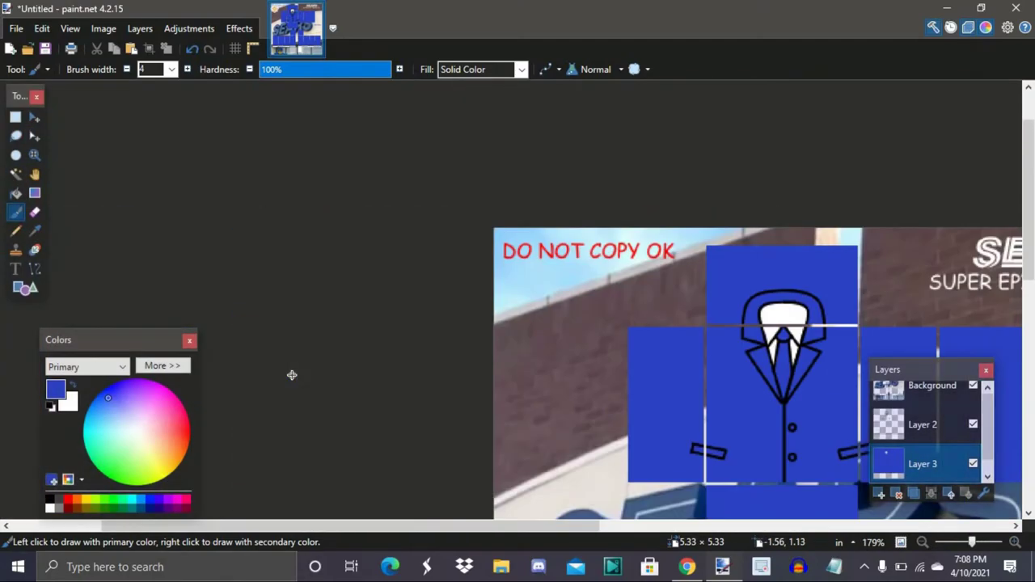
pyautogui.scroll(-2, 292, 375)
pyautogui.scroll(-3, 468, 272)
pyautogui.scroll(-3, 468, 272)
pyautogui.press('s')
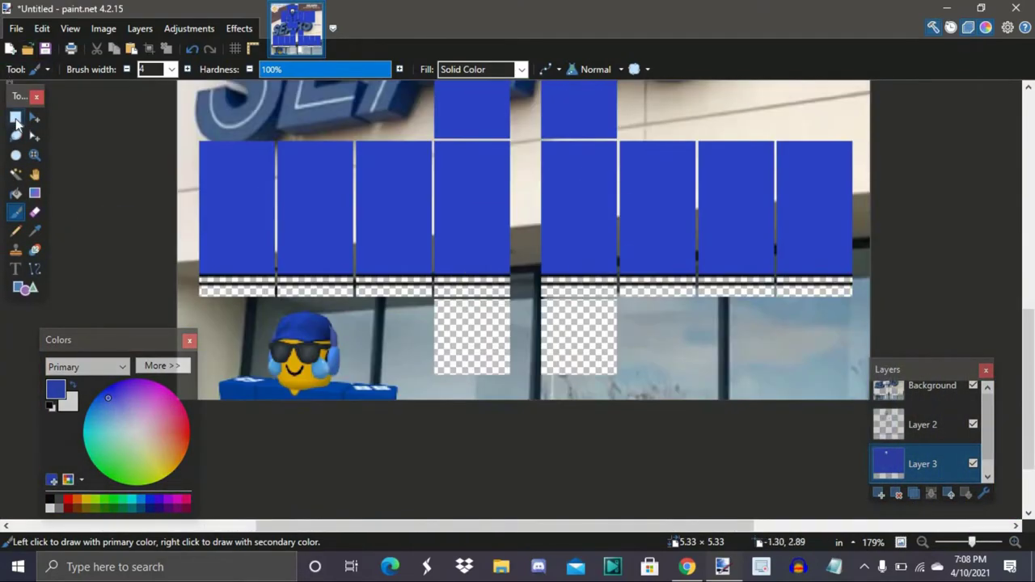
pyautogui.moveTo(170, 279)
pyautogui.mouseDown()
pyautogui.moveTo(879, 284)
pyautogui.moveTo(890, 275)
pyautogui.moveTo(121, 296)
pyautogui.moveTo(123, 281)
pyautogui.mouseUp()
pyautogui.press('x')
pyautogui.hotkey('ctrl', 'd')
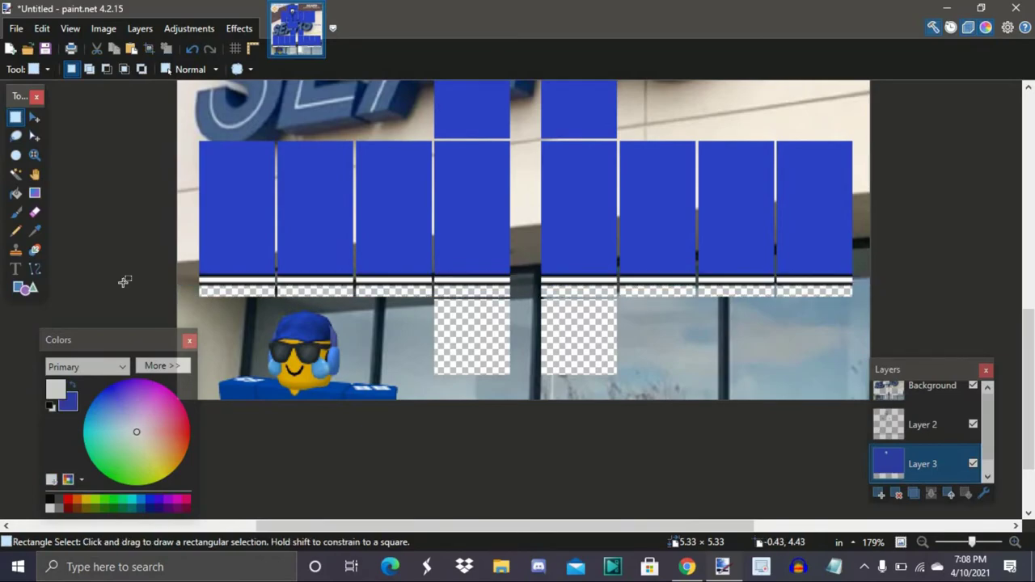
# Step: Restore blue as the primary color and merge the background template, outline and color layers into one
pyautogui.click(72, 385)
pyautogui.scroll(-3, 104, 214)
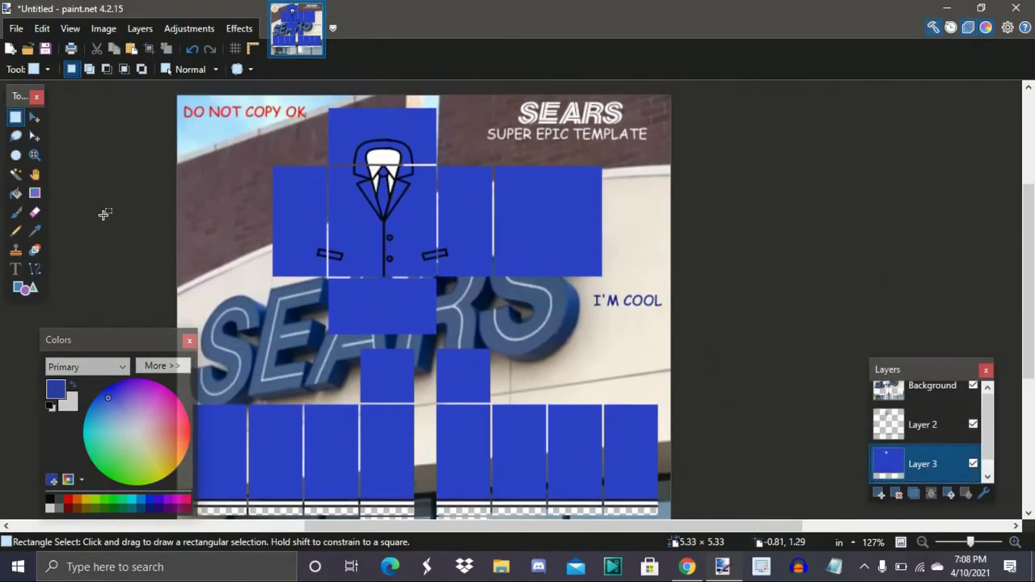
pyautogui.hscroll(-2, 105, 214)
pyautogui.hscroll(1, 104, 213)
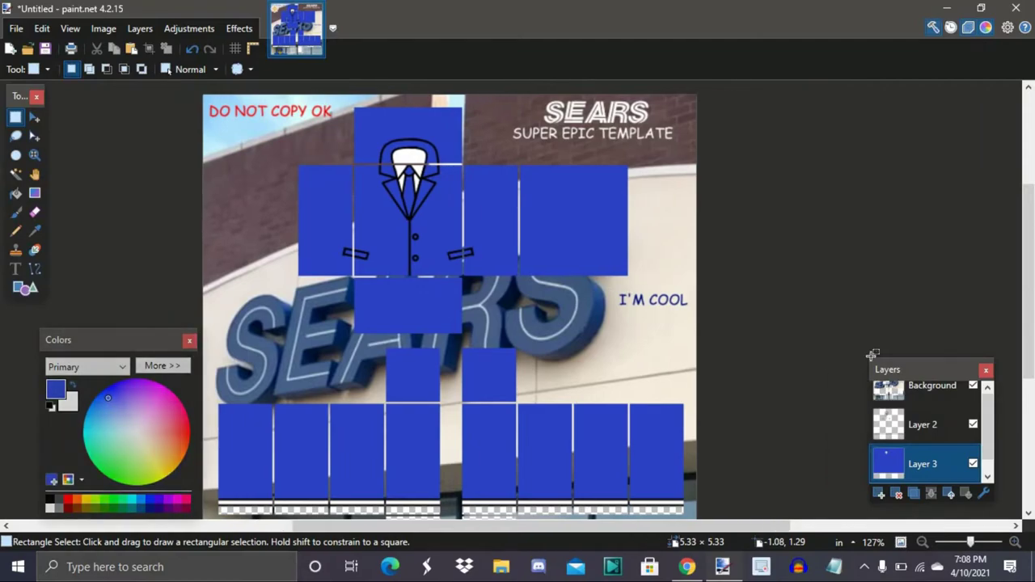
pyautogui.click(911, 387)
pyautogui.click(930, 493)
pyautogui.click(930, 493)
# Step: Close the image and save it to Downloads as the PNG "my suit example" with the default save settings
pyautogui.click(240, 28)
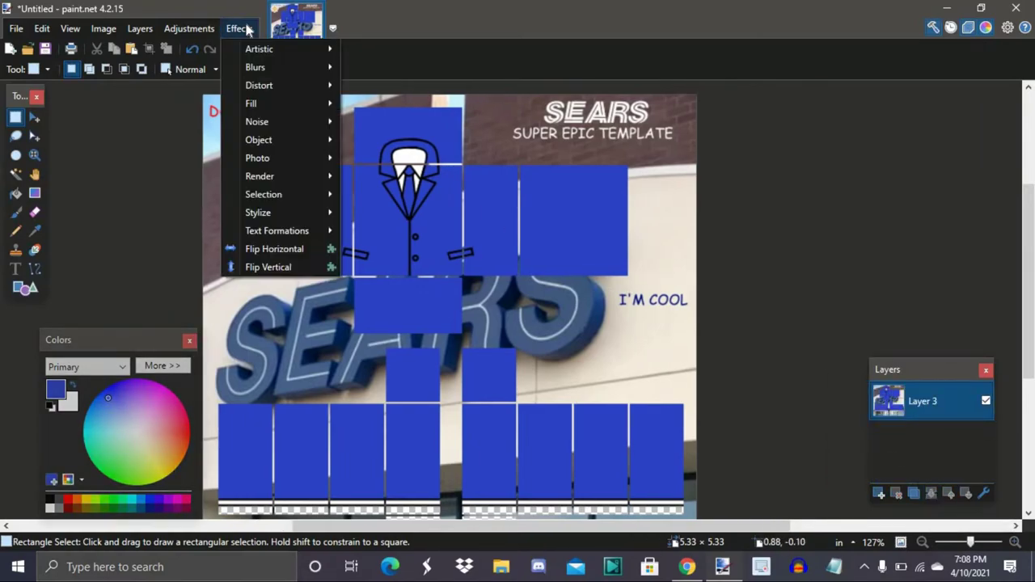
pyautogui.click(798, 172)
pyautogui.click(1017, 8)
pyautogui.click(462, 332)
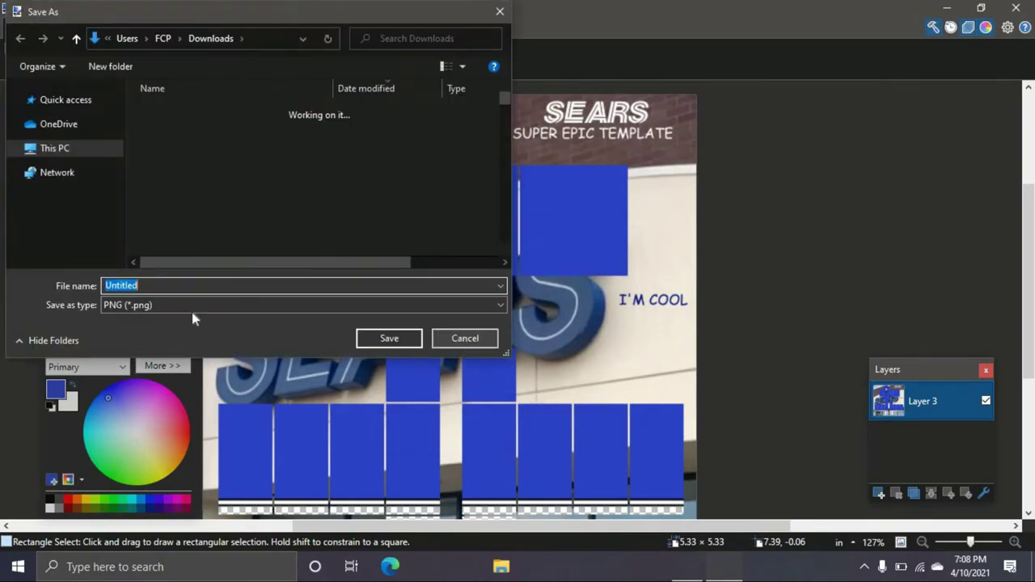
pyautogui.write('my suit examp')
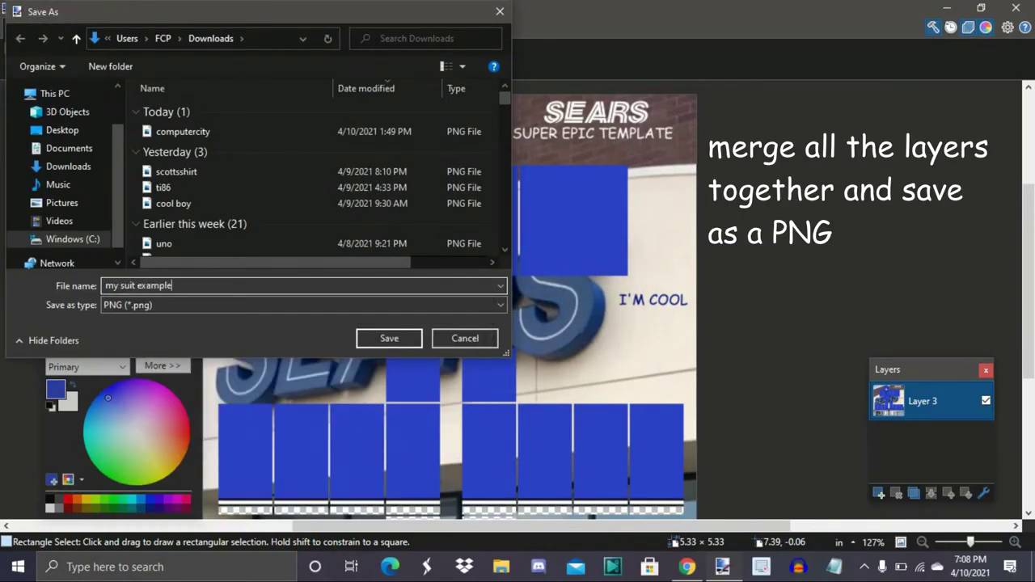
pyautogui.press('Return')
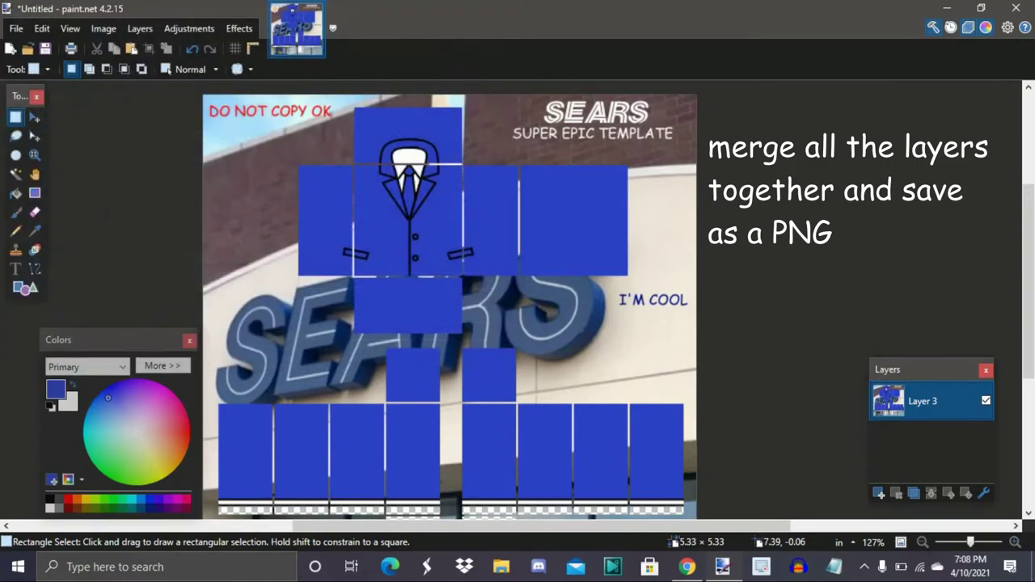
pyautogui.click(632, 387)
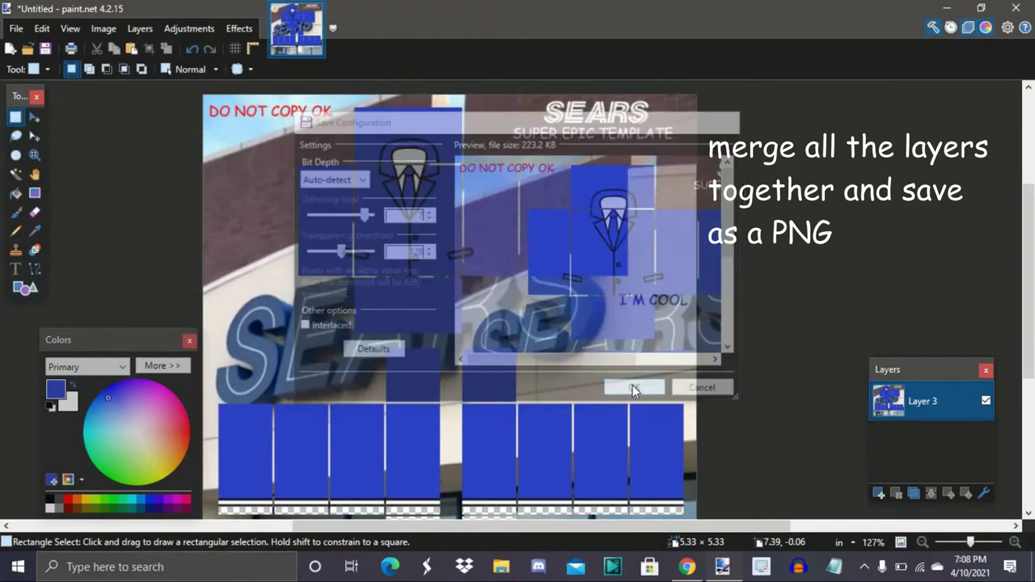
# Step: Switch to Brick Hill in Chrome and open the shop's item creation page
pyautogui.press('super+d')
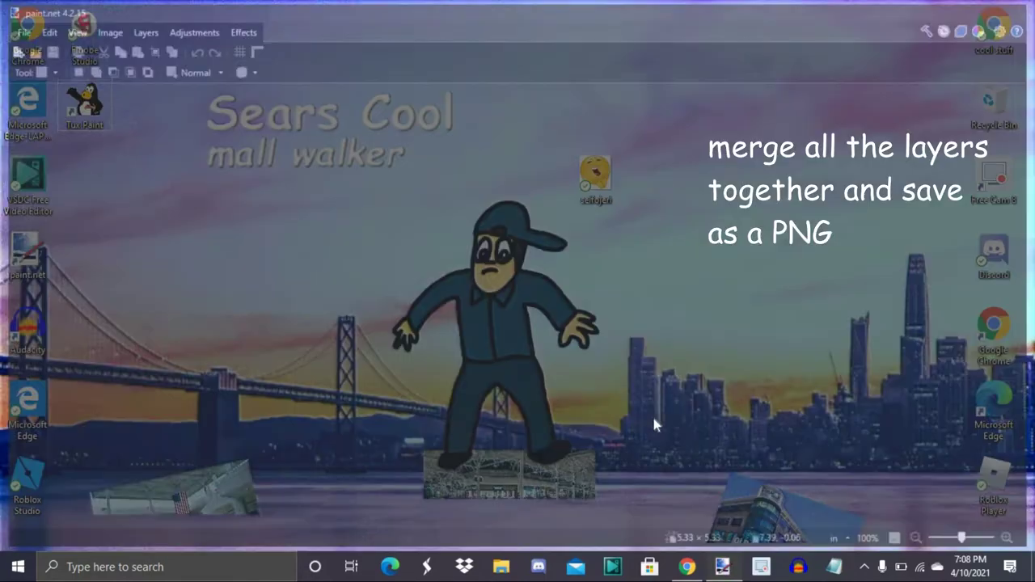
pyautogui.click(687, 566)
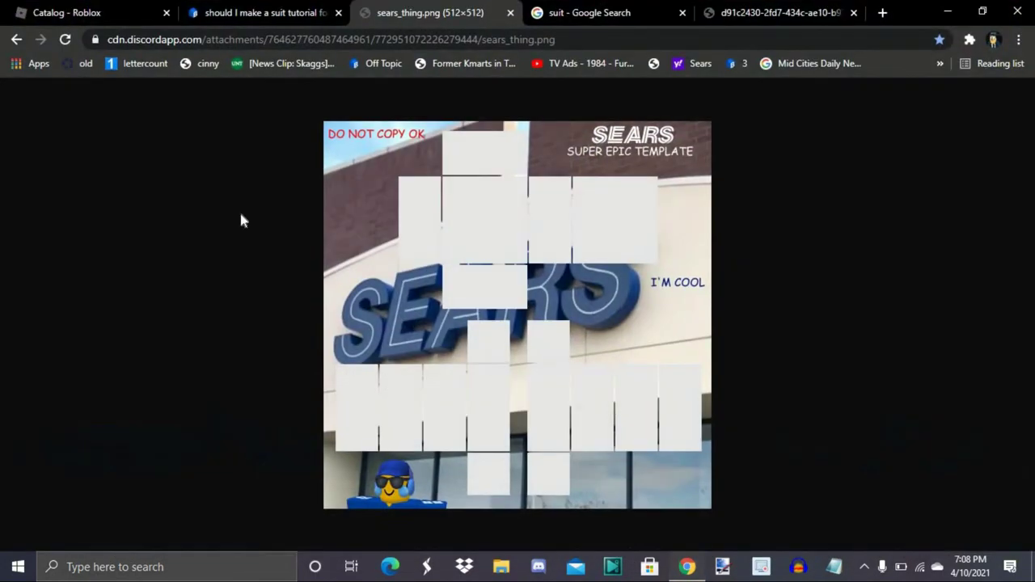
pyautogui.click(277, 7)
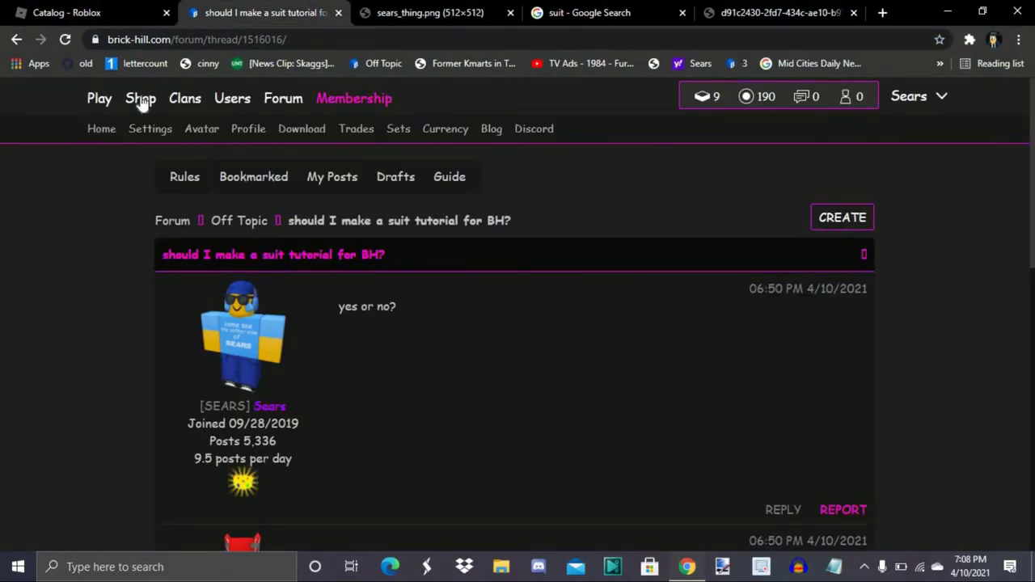
pyautogui.click(141, 99)
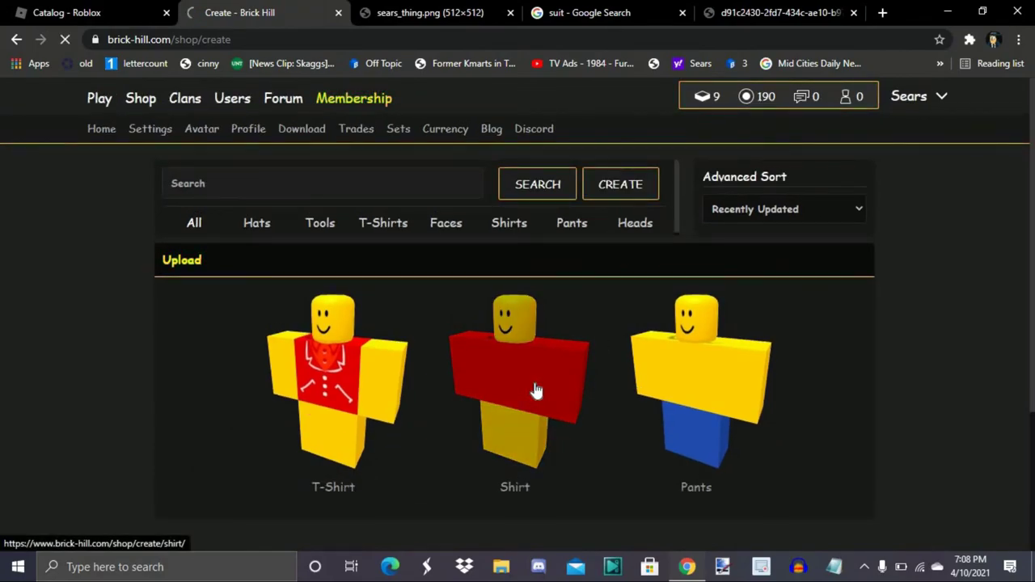
# Step: Start a Shirt upload and choose my suit example.png as its texture
pyautogui.click(537, 390)
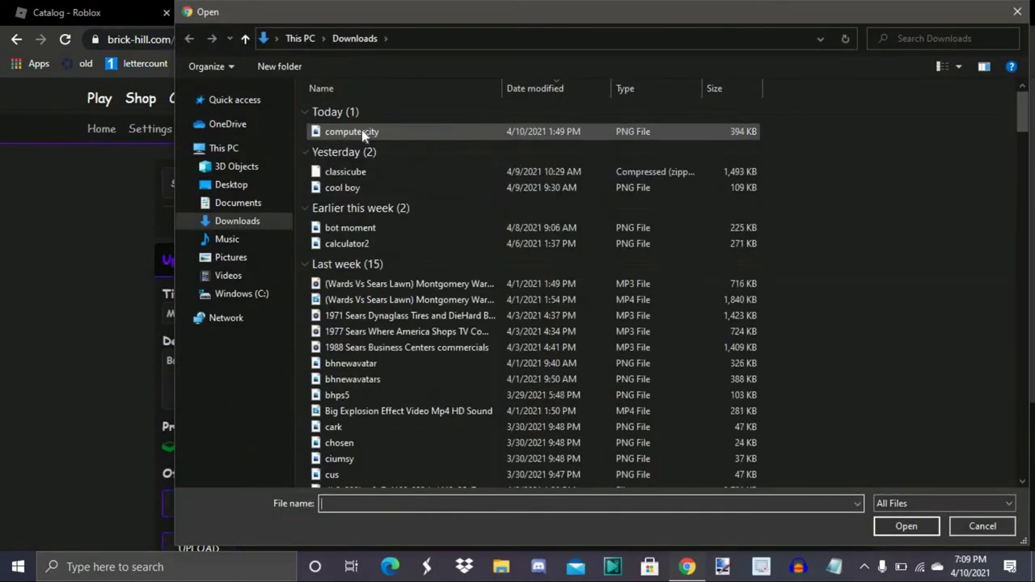
pyautogui.click(361, 131)
pyautogui.doubleClick(361, 131)
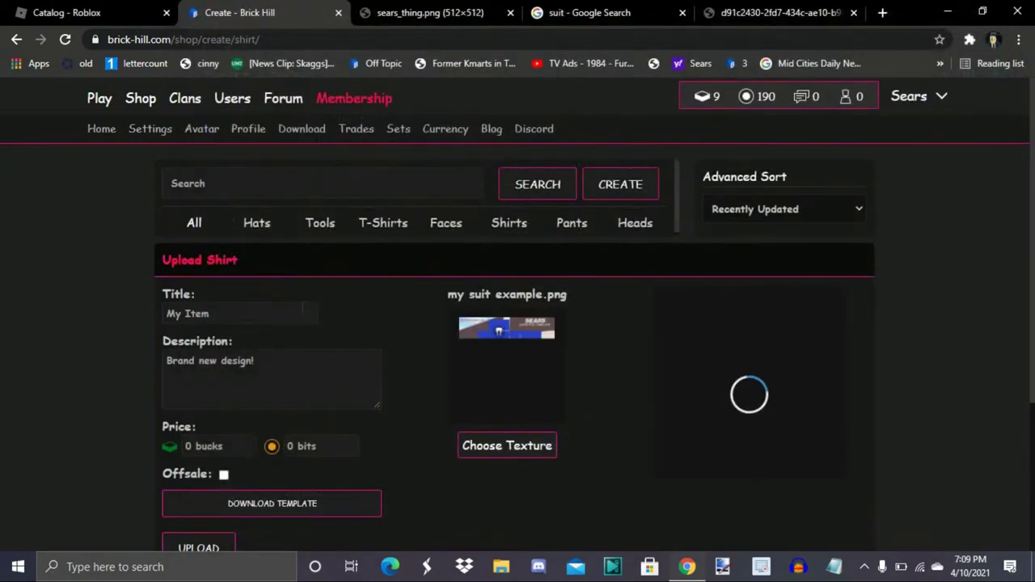
# Step: Title the shirt "Sears' Blue Suit" and describe it as "A simple blue suit"
pyautogui.click(286, 317)
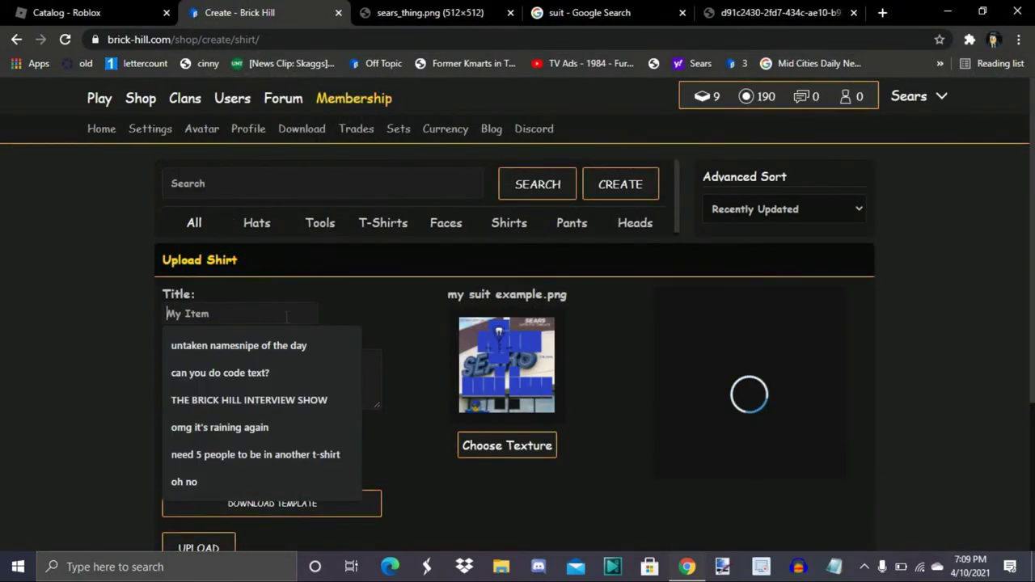
pyautogui.write("Sears' Blue S")
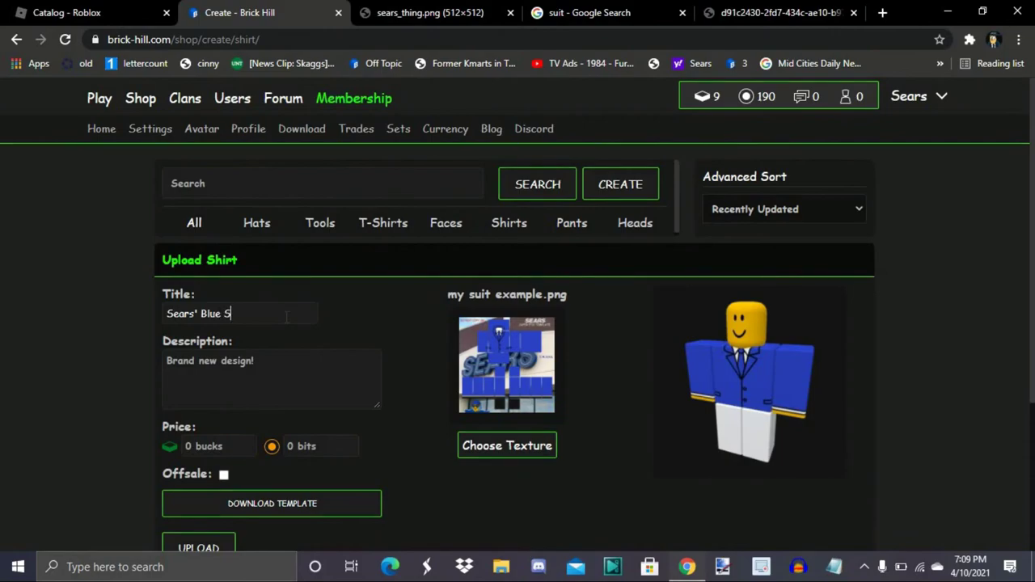
pyautogui.write('uit')
pyautogui.click(277, 400)
pyautogui.write('A simple blue suit')
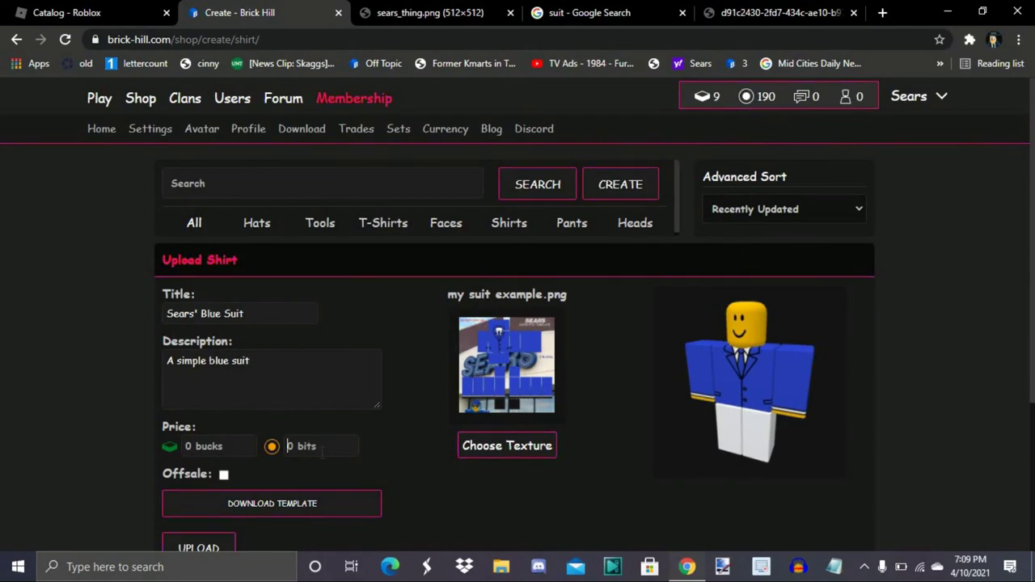
# Step: Price the shirt at 3 bits and upload it
pyautogui.scroll(-1, 322, 453)
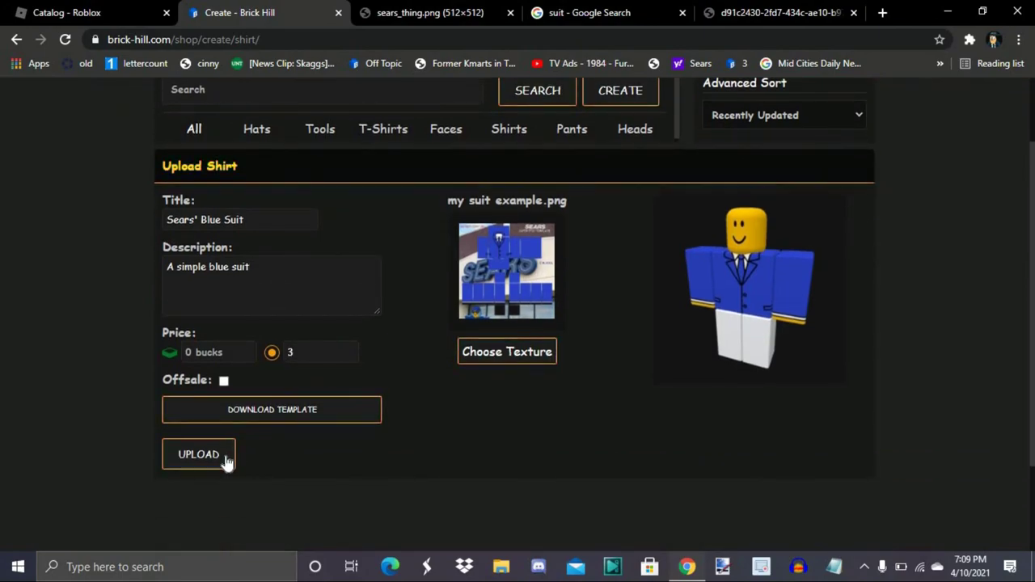
pyautogui.click(229, 454)
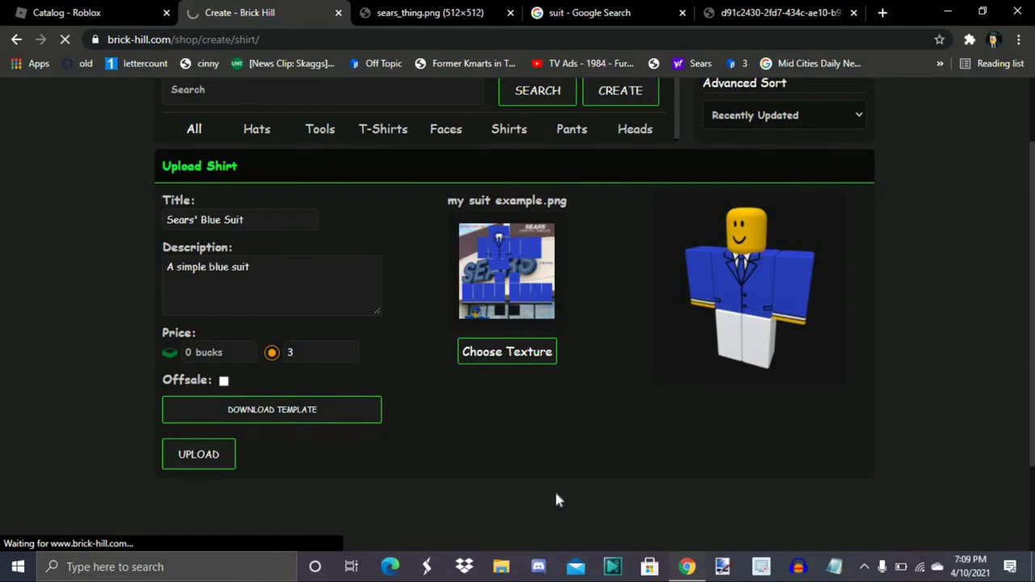